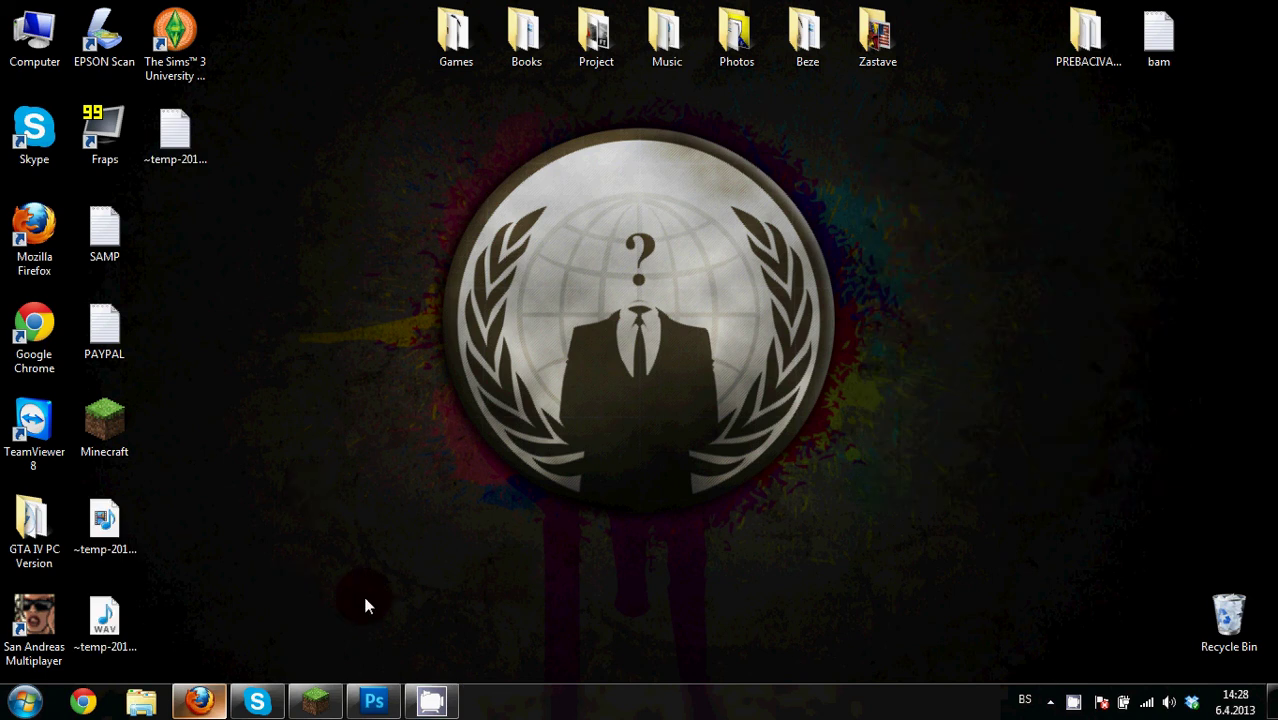
# Restore Firefox from the taskbar to its New Tab page
pyautogui.click(199, 702)
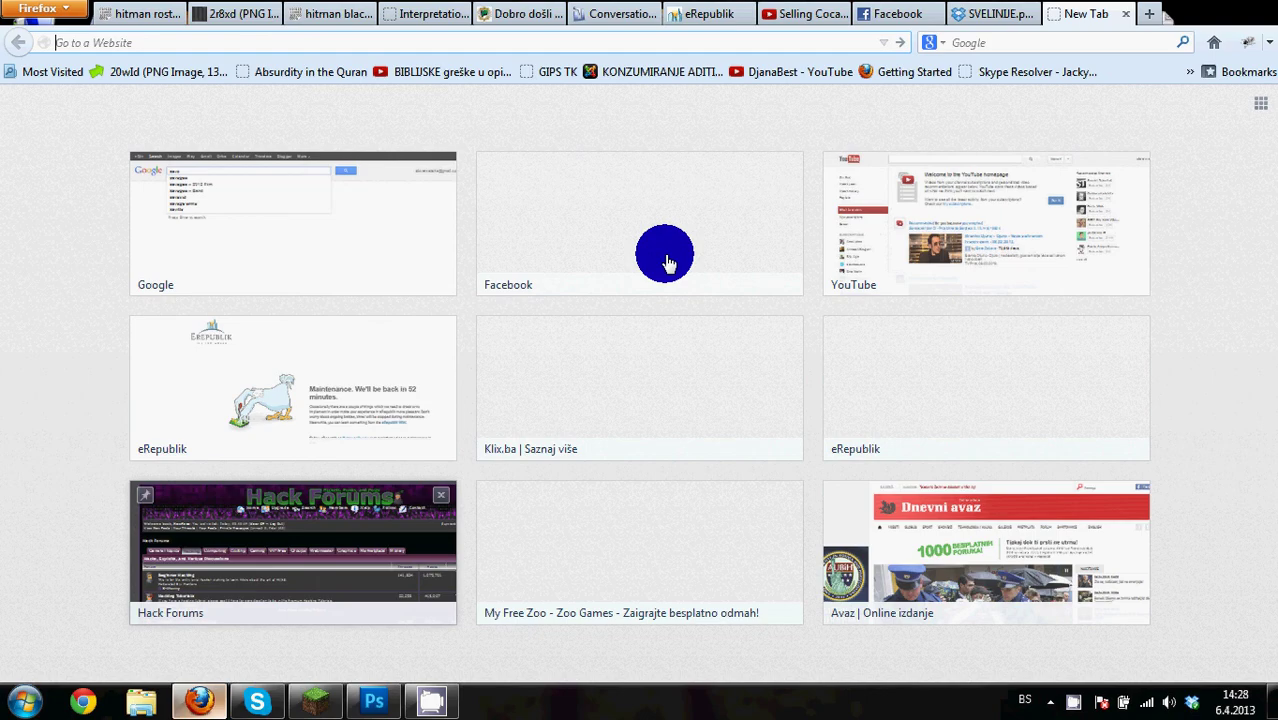
# Search google.ba images for 'Bosnia flag' and preview the flags.net flag
pyautogui.click(571, 43)
pyautogui.write('google.ba')
pyautogui.press('Return')
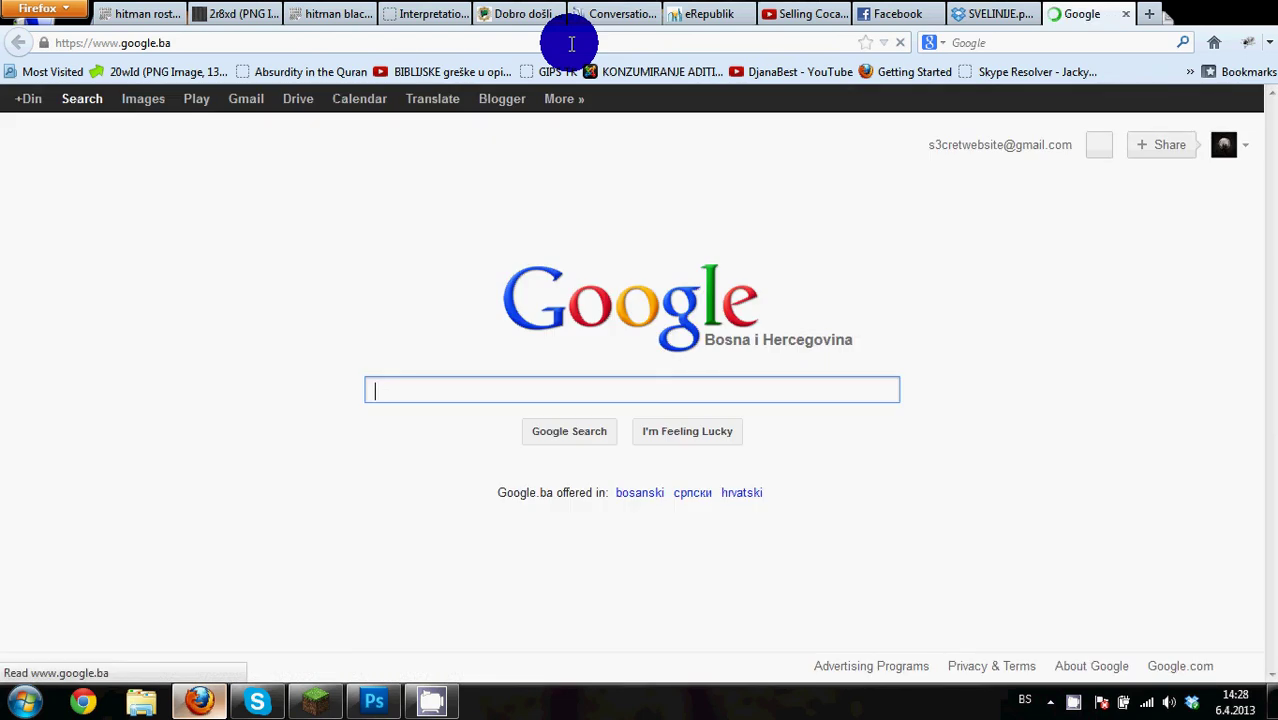
pyautogui.write('Bosnia ')
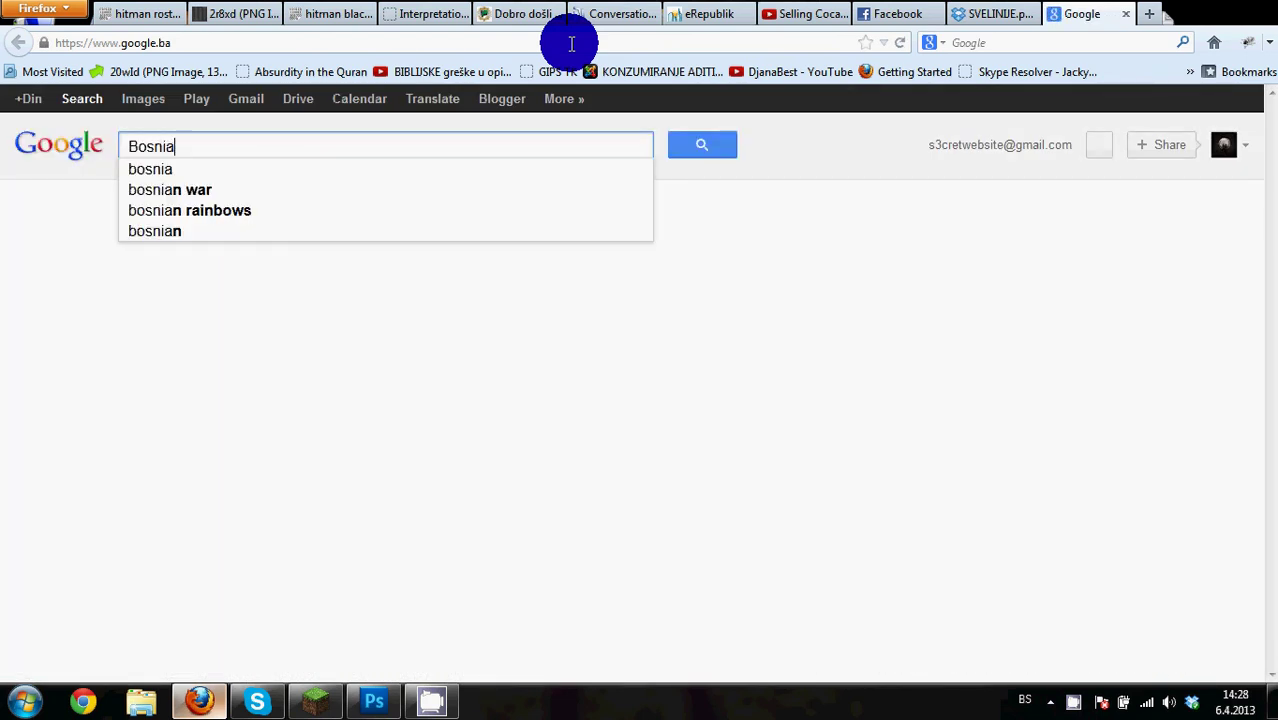
pyautogui.write('f')
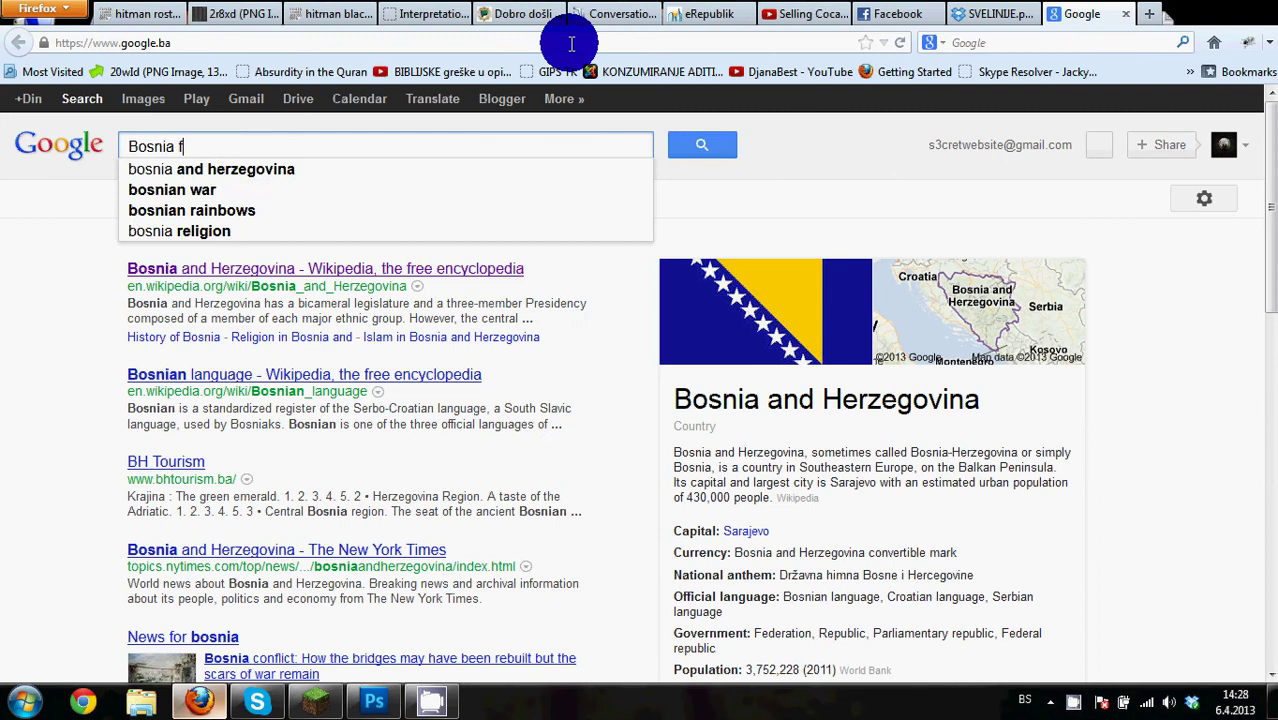
pyautogui.write('lag')
pyautogui.press('Return')
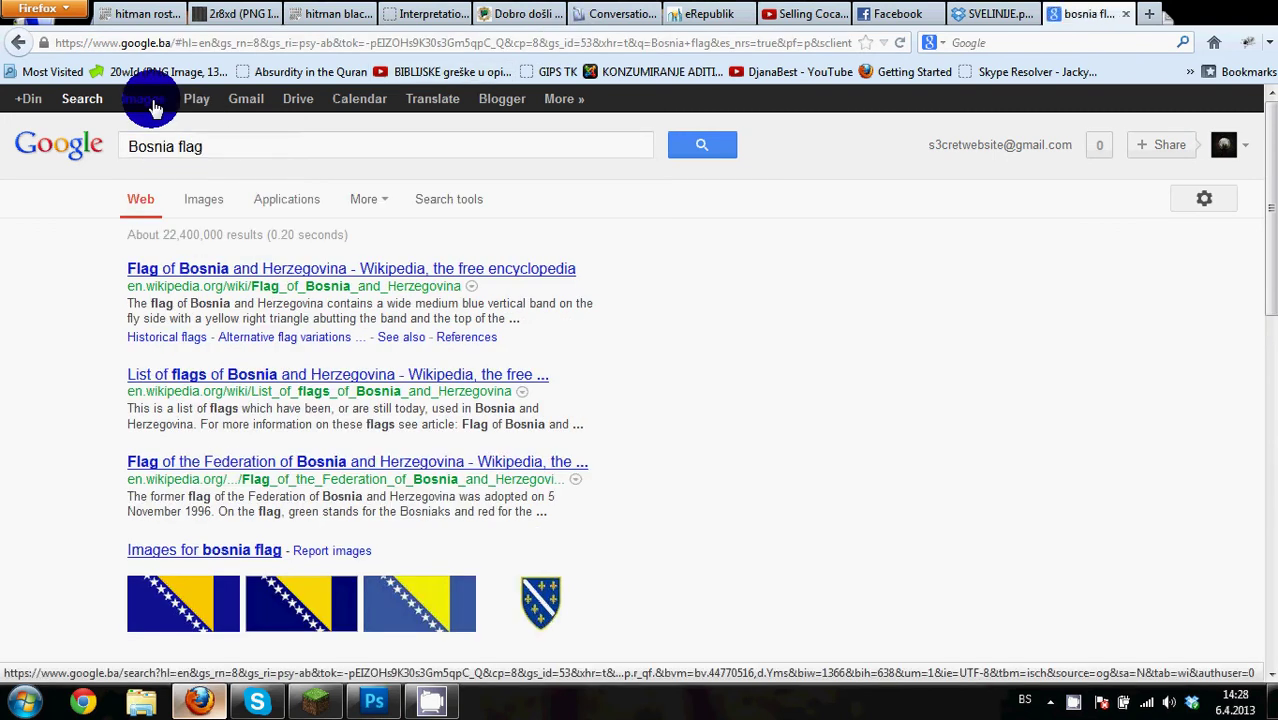
pyautogui.click(153, 106)
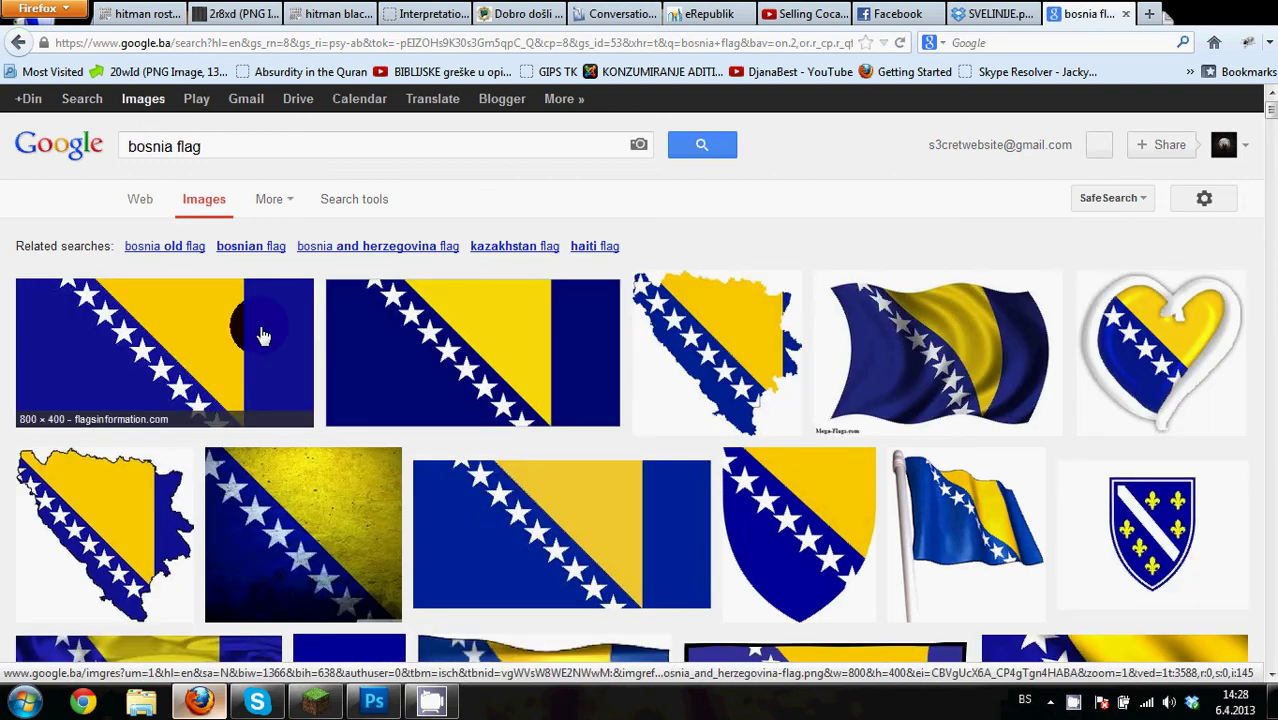
pyautogui.click(367, 328)
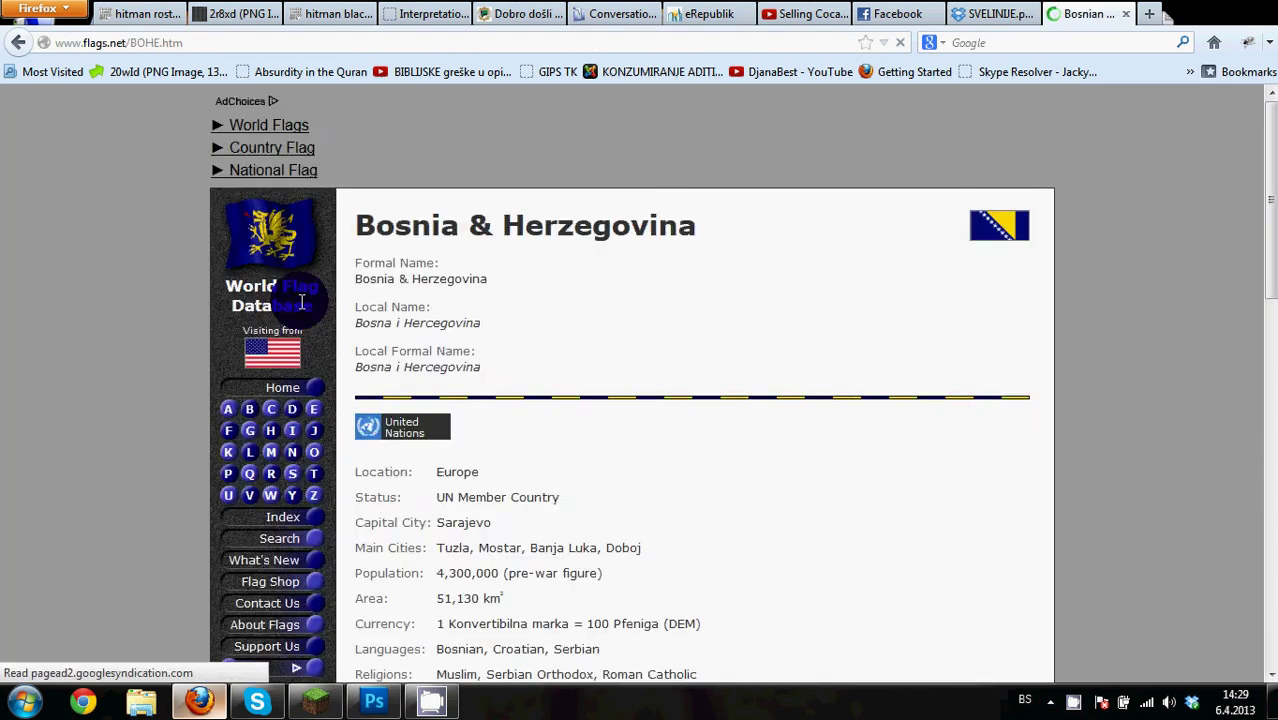
# On the flags.net page, view the Bosnian flag image on its own
pyautogui.scroll(-3, 440, 385)
pyautogui.scroll(-5, 437, 385)
pyautogui.rightClick(494, 256)
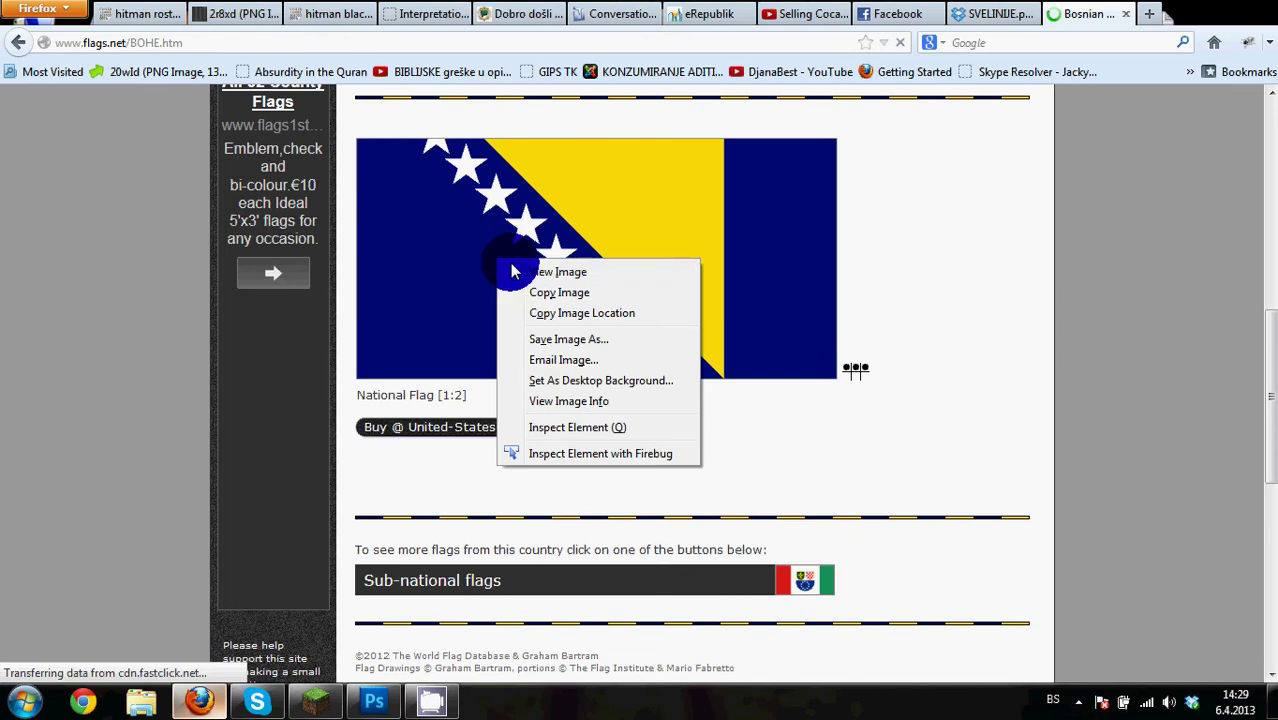
pyautogui.click(521, 272)
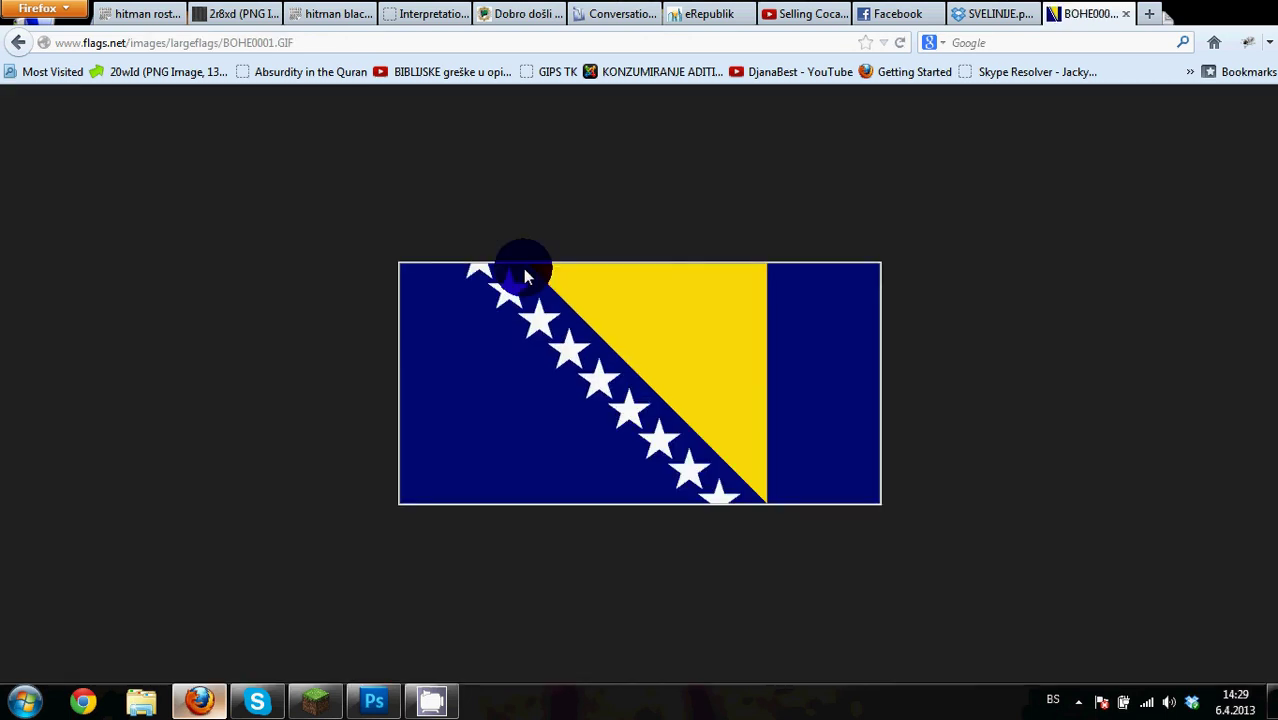
# Save the flag image as BOHE0001.GIF to the Desktop, then switch to Photoshop
pyautogui.rightClick(549, 331)
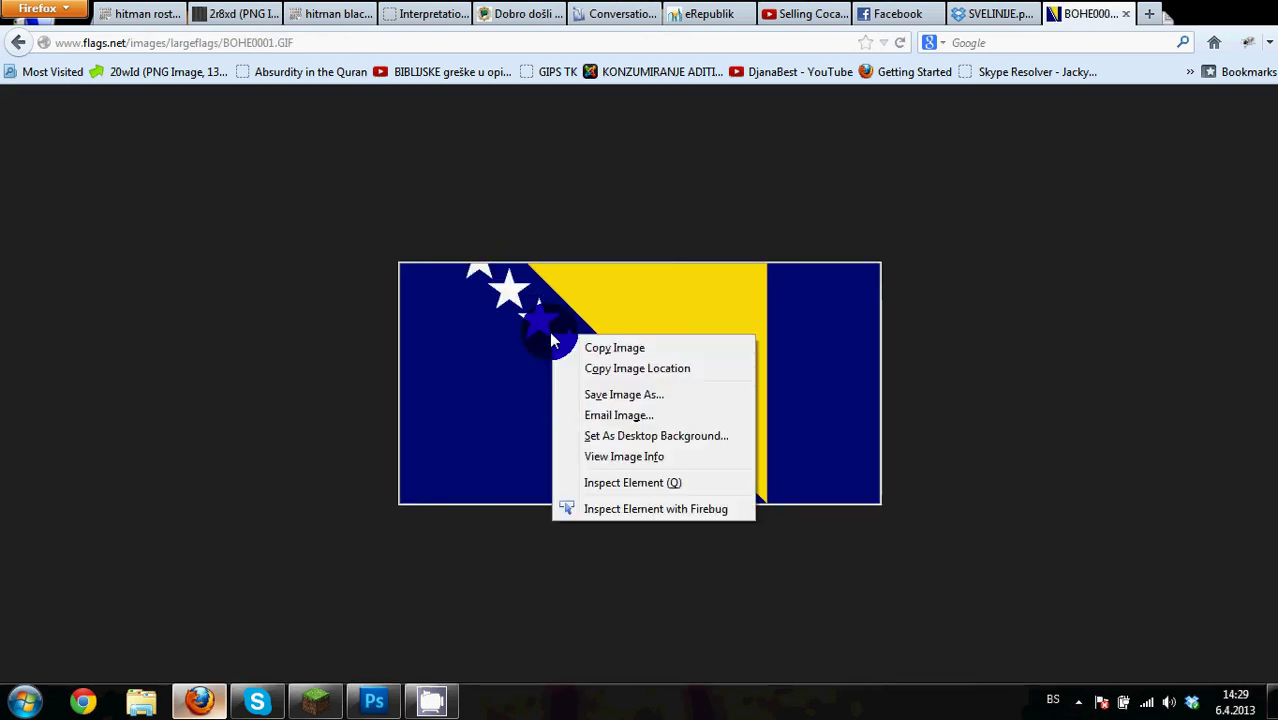
pyautogui.click(580, 393)
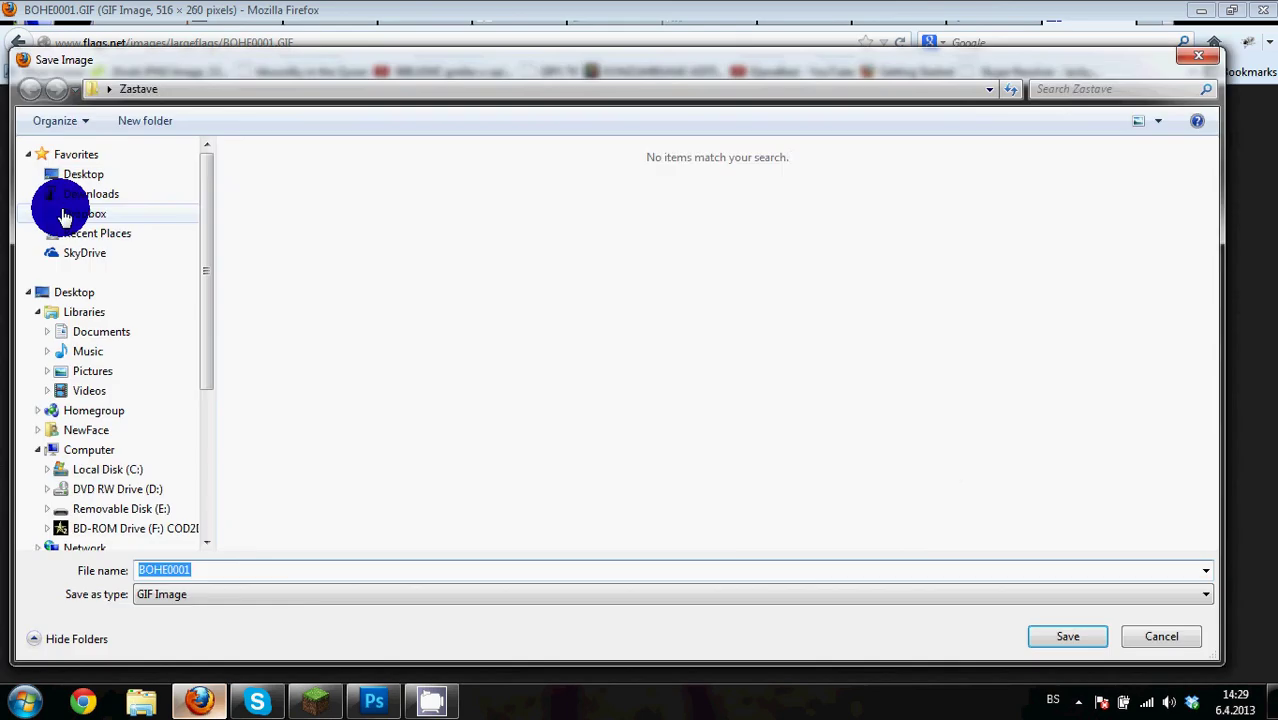
pyautogui.click(80, 173)
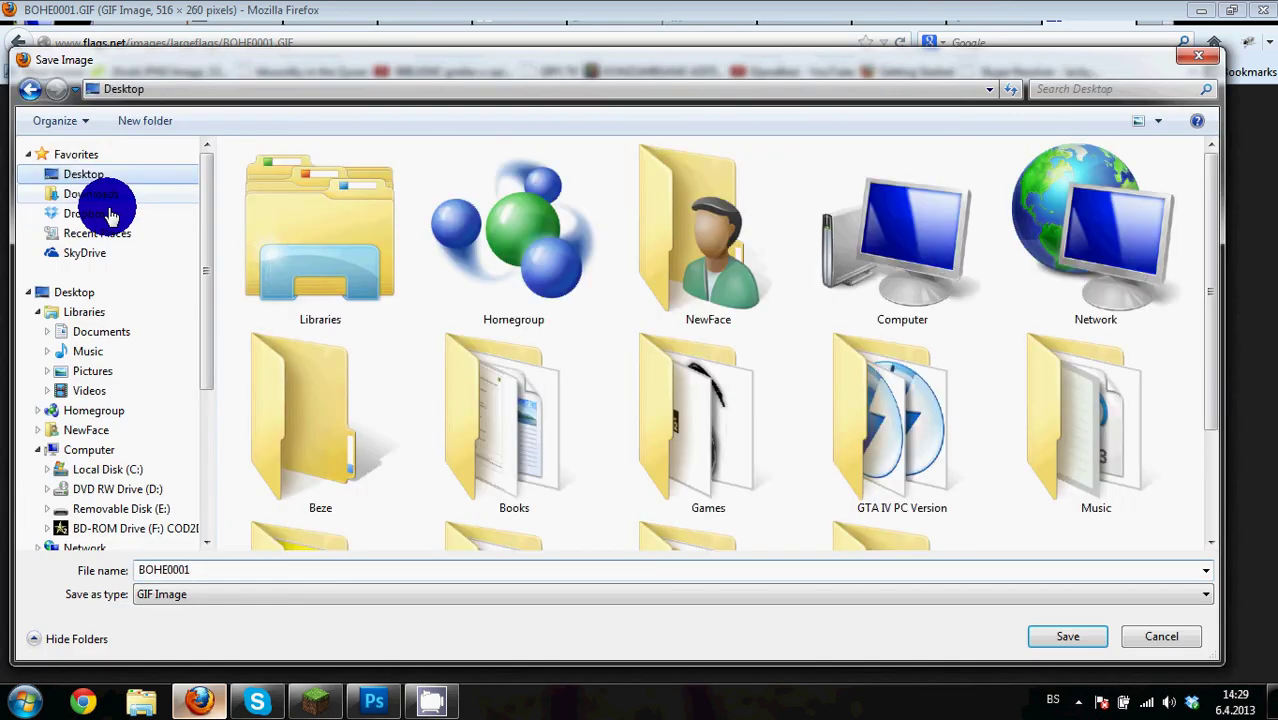
pyautogui.click(1045, 637)
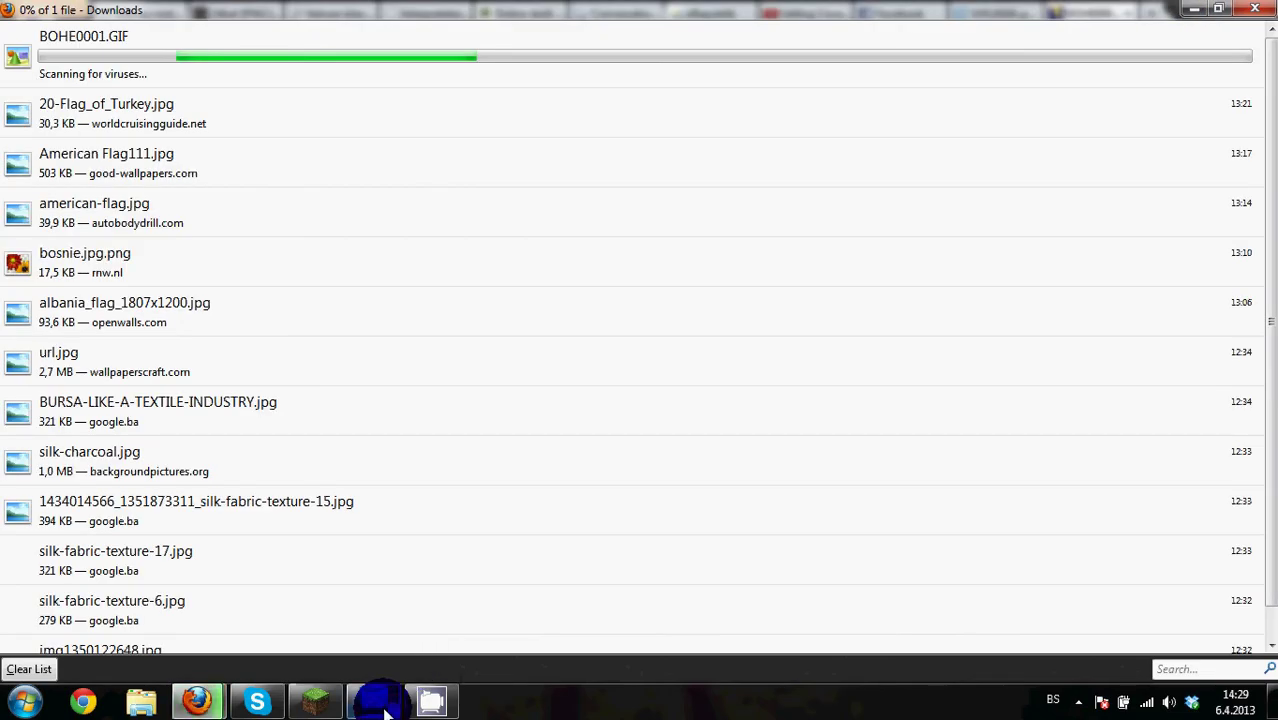
pyautogui.click(380, 703)
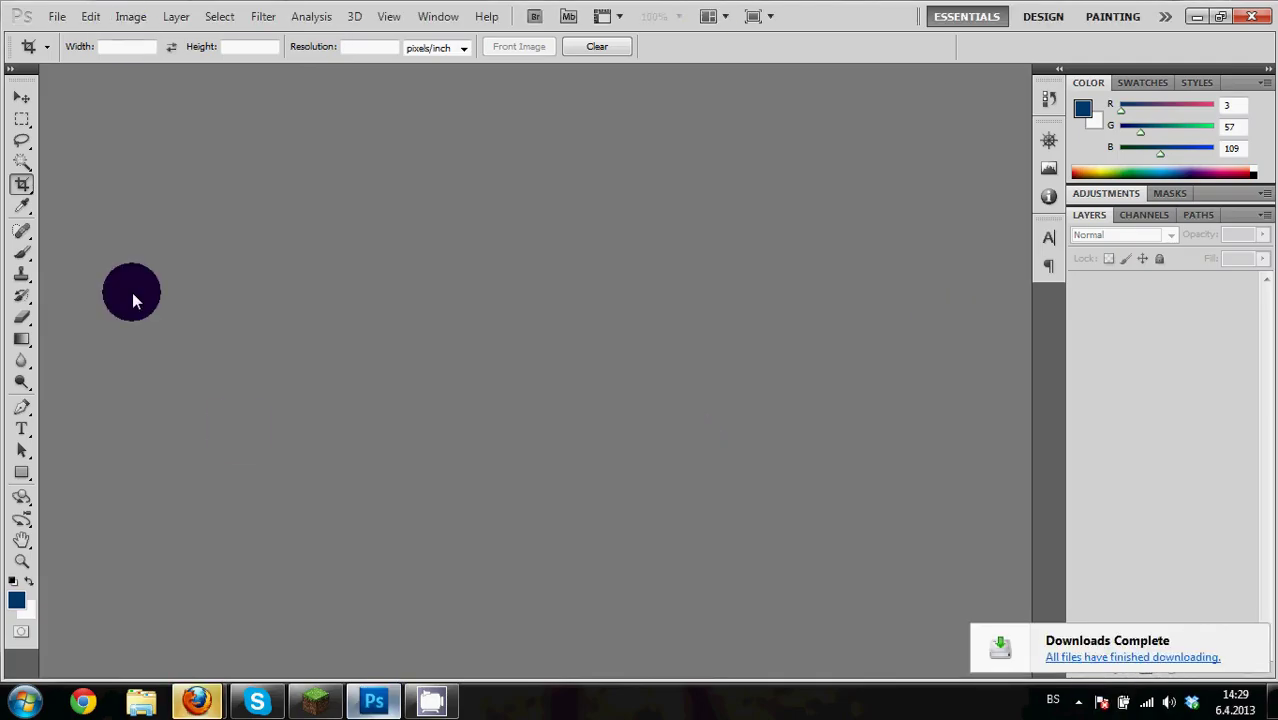
# Open BOHE0001.GIF from the Desktop in Photoshop
pyautogui.click(44, 18)
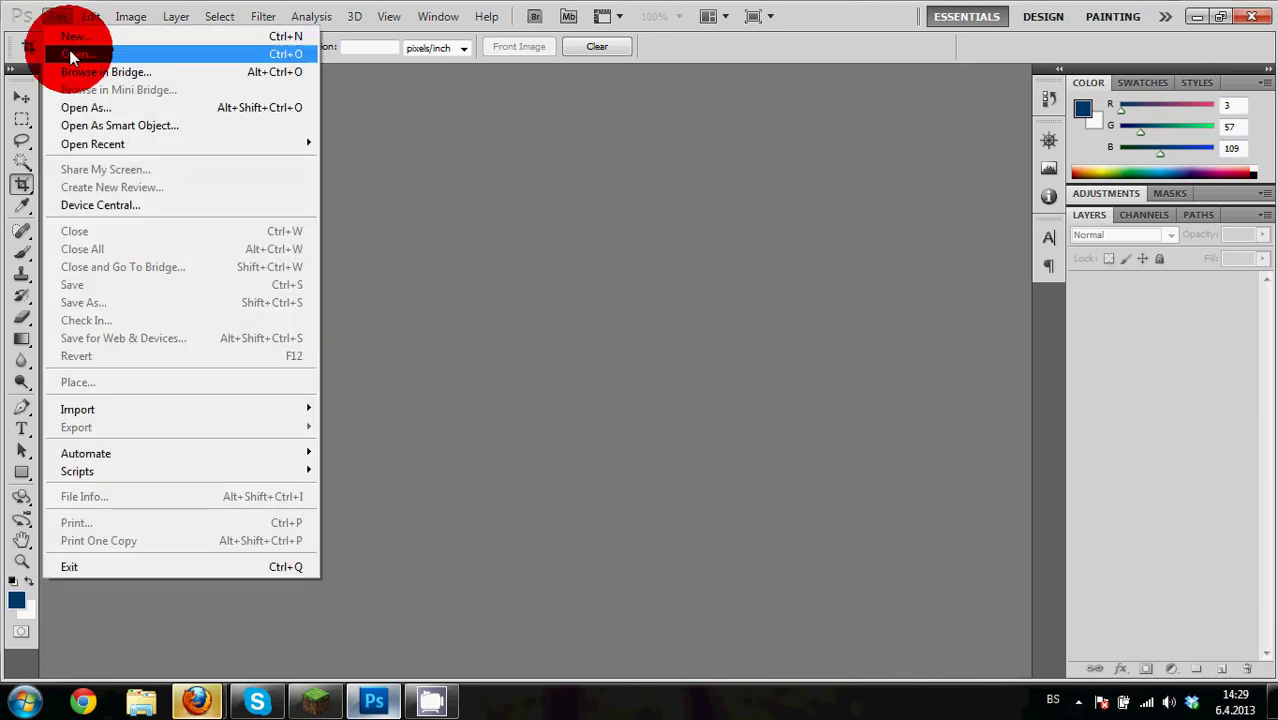
pyautogui.click(69, 52)
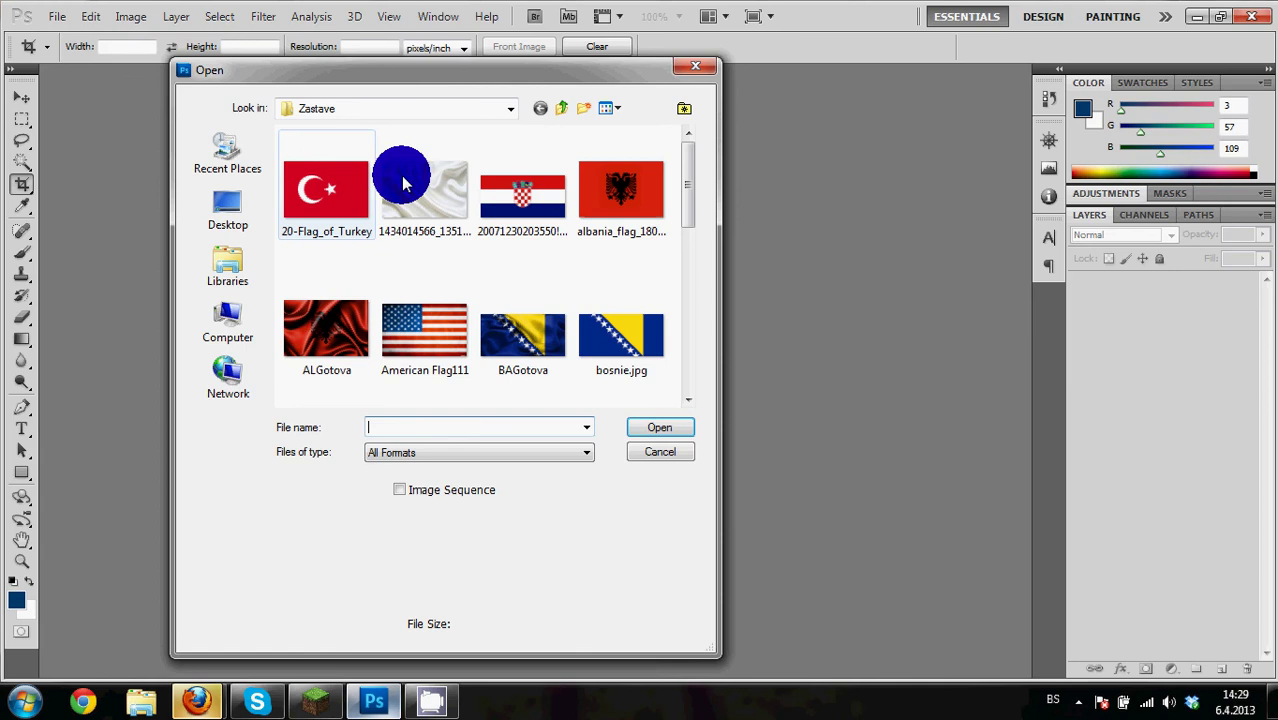
pyautogui.click(210, 205)
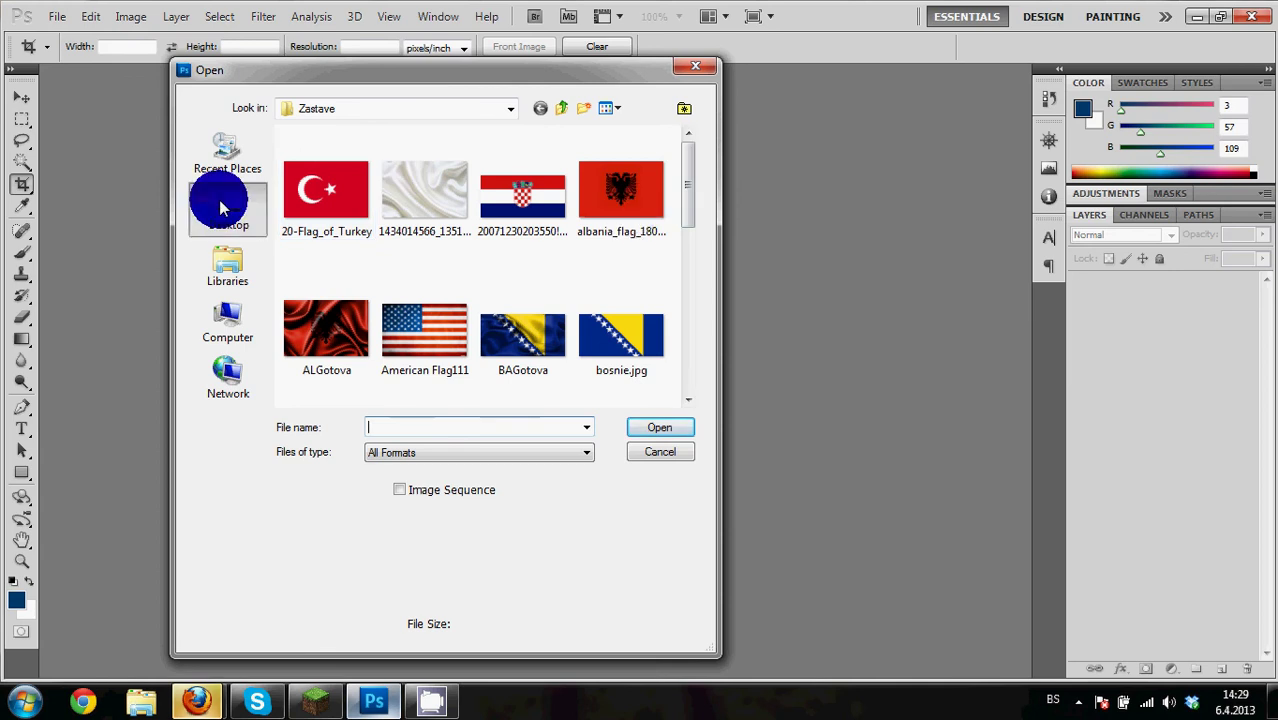
pyautogui.moveTo(685, 258); pyautogui.dragTo(690, 357)
pyautogui.click(332, 292)
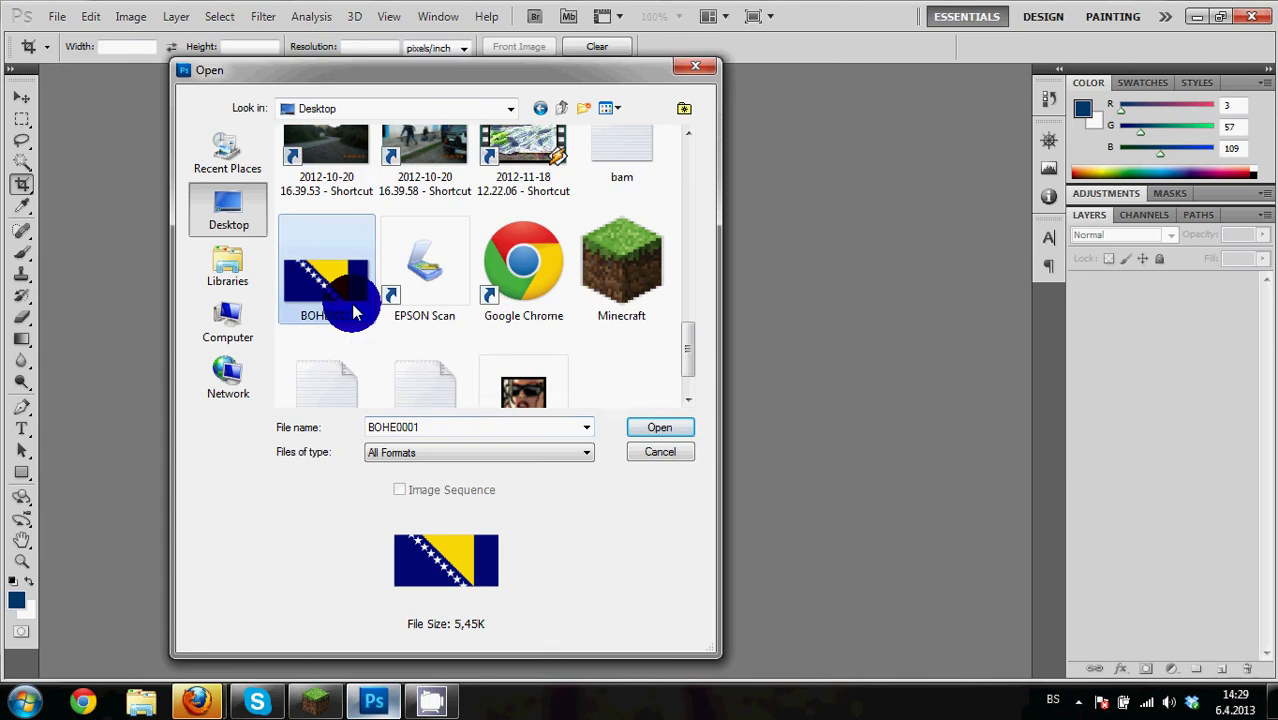
pyautogui.click(650, 428)
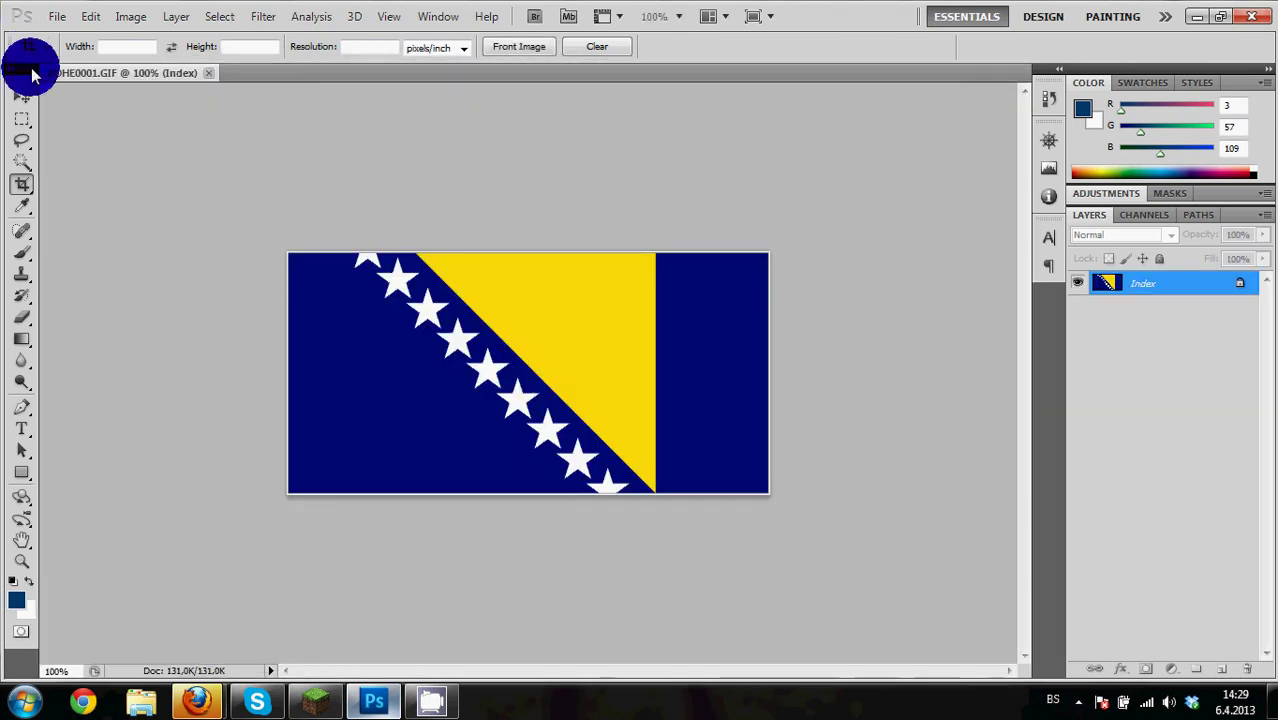
# Open BURSA-LIKE-A-TEXTILE-INDUSTRY.jpg from the Zastave folder as a second document
pyautogui.click(58, 17)
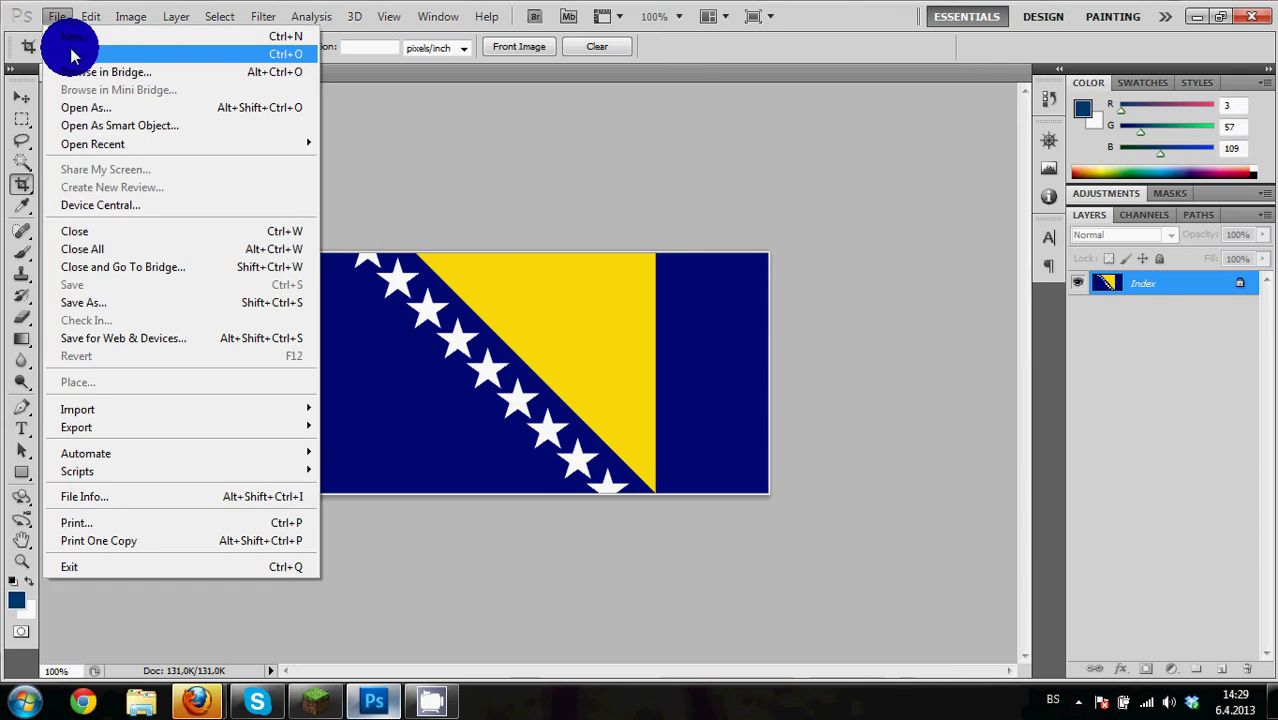
pyautogui.click(71, 52)
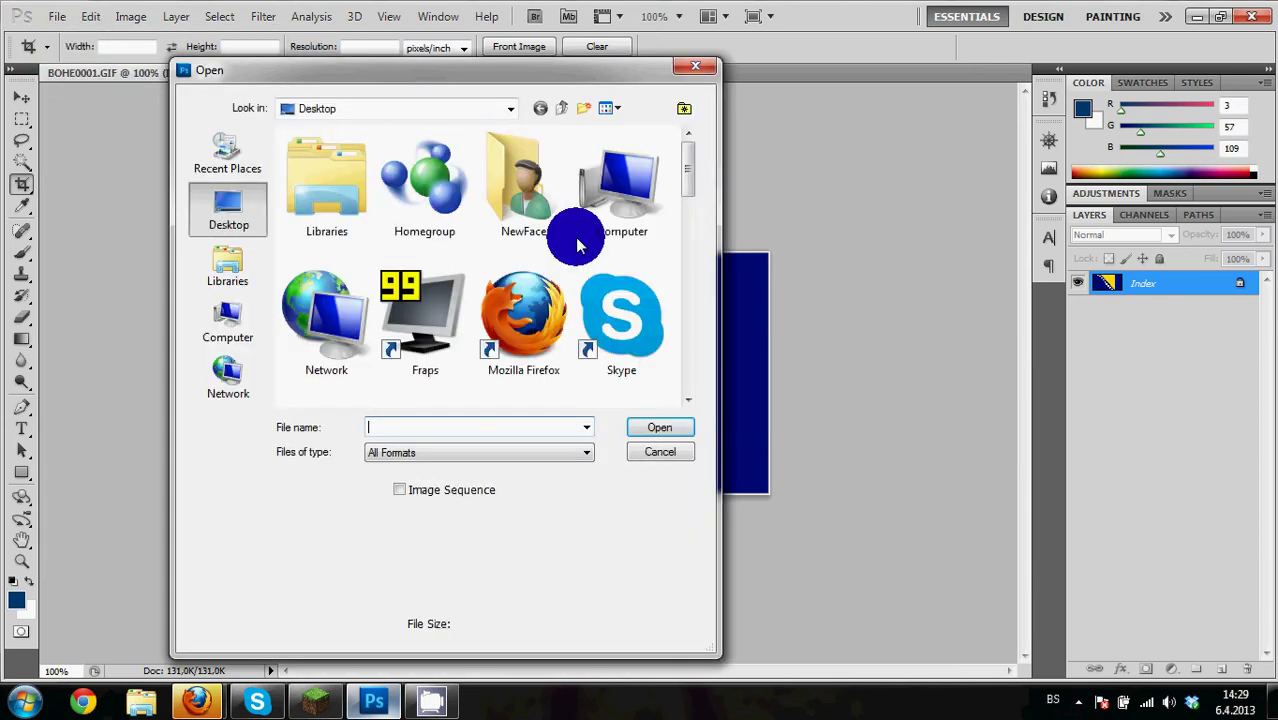
pyautogui.moveTo(688, 171); pyautogui.dragTo(695, 268)
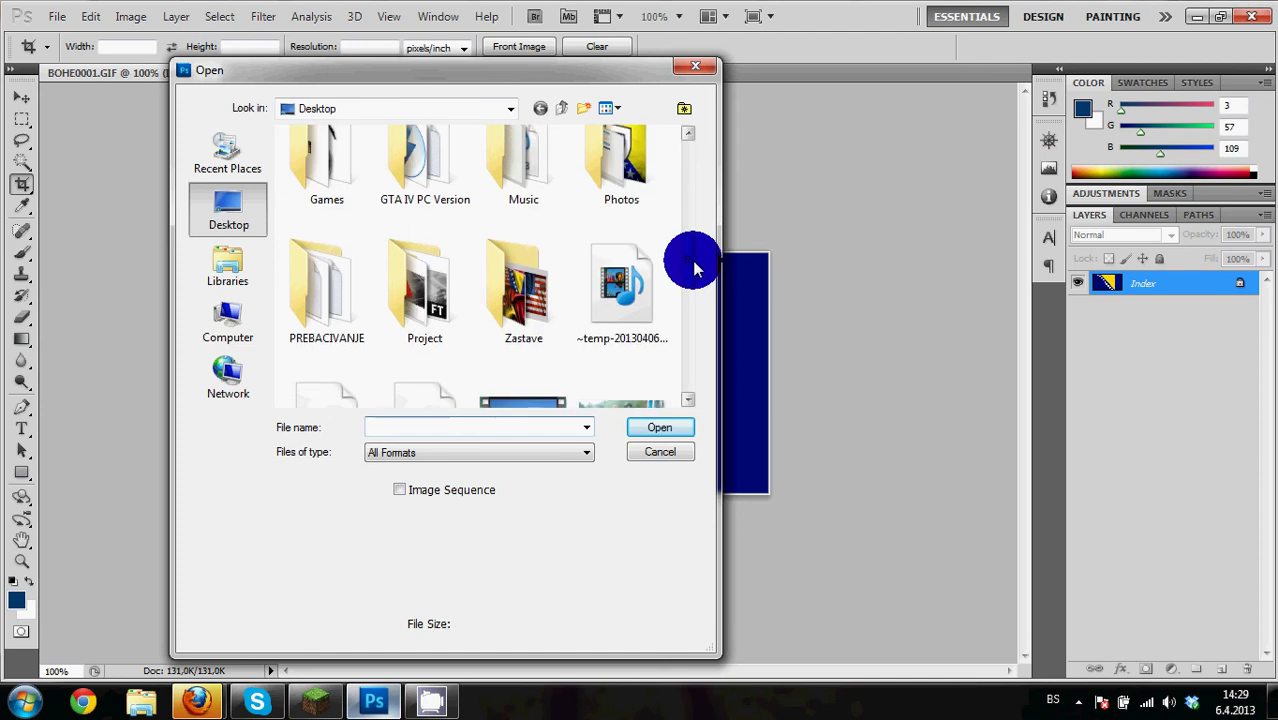
pyautogui.doubleClick(560, 316)
pyautogui.moveTo(690, 186); pyautogui.dragTo(698, 230)
pyautogui.click(298, 309)
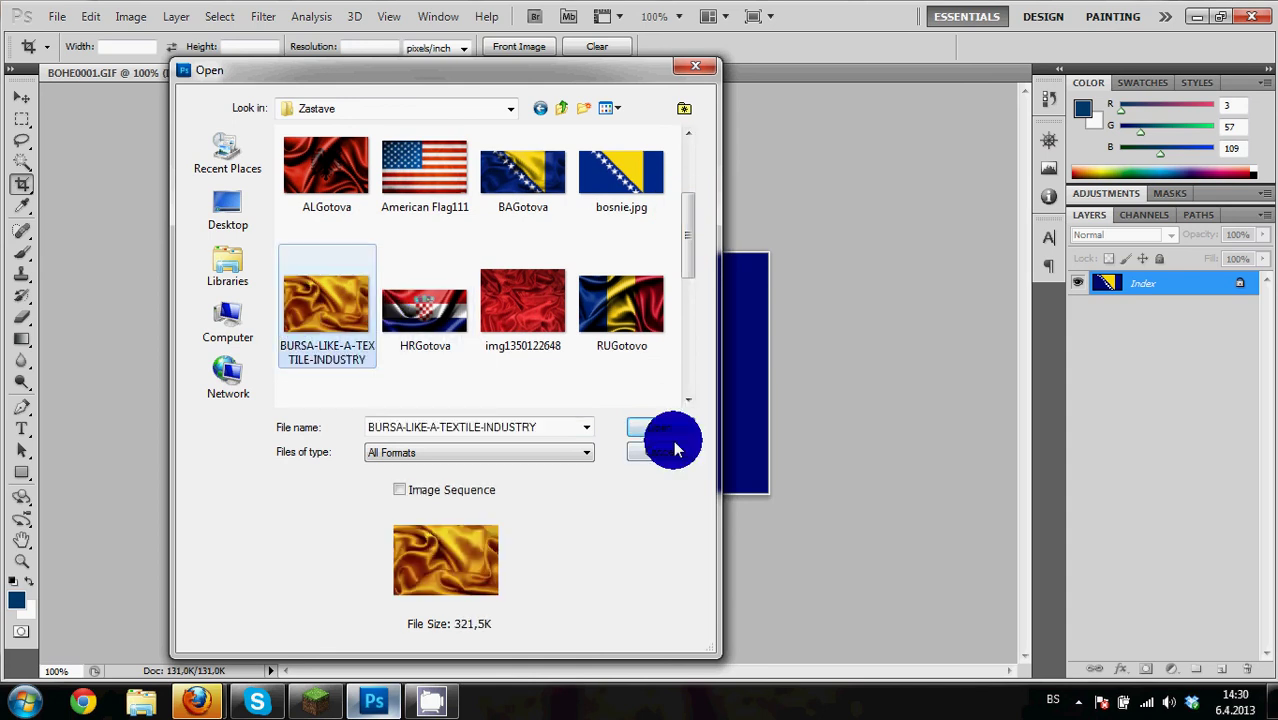
pyautogui.click(670, 427)
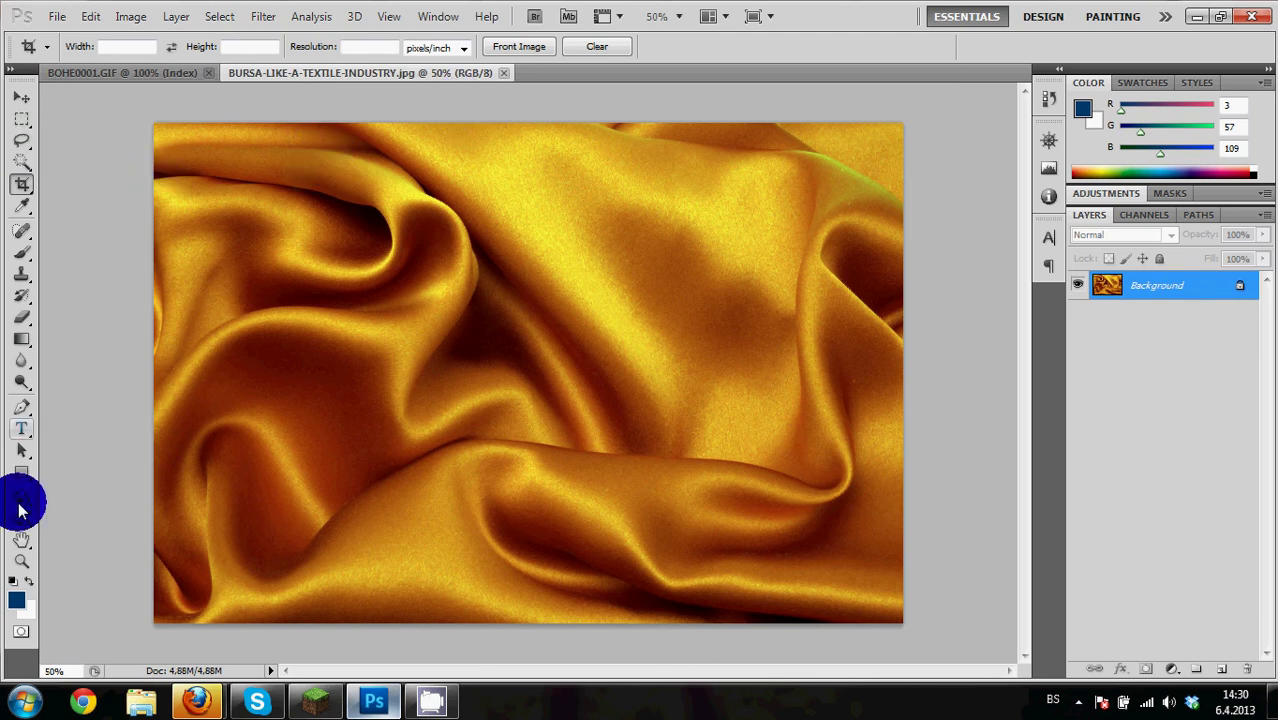
# Draw a rectangle path over the whole silk image and turn it into a selection
pyautogui.click(23, 474)
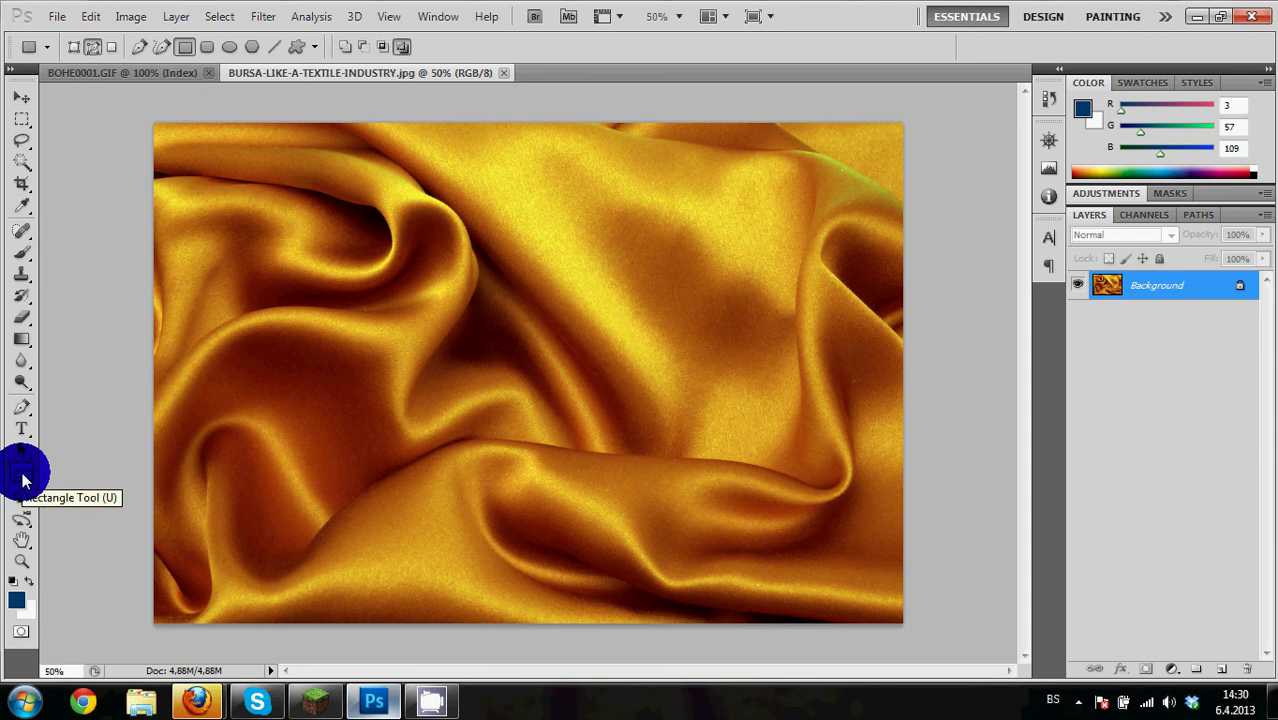
pyautogui.moveTo(142, 107); pyautogui.dragTo(420, 325)
pyautogui.moveTo(489, 377); pyautogui.dragTo(939, 641)
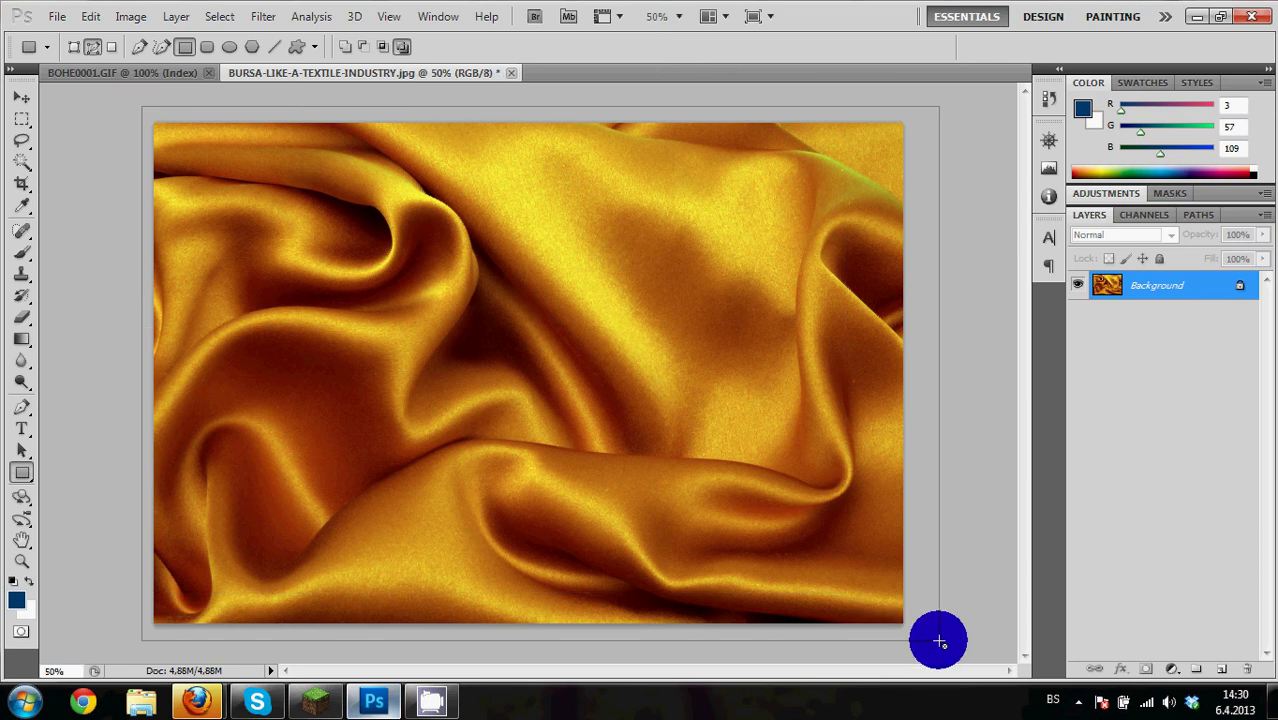
pyautogui.rightClick(719, 353)
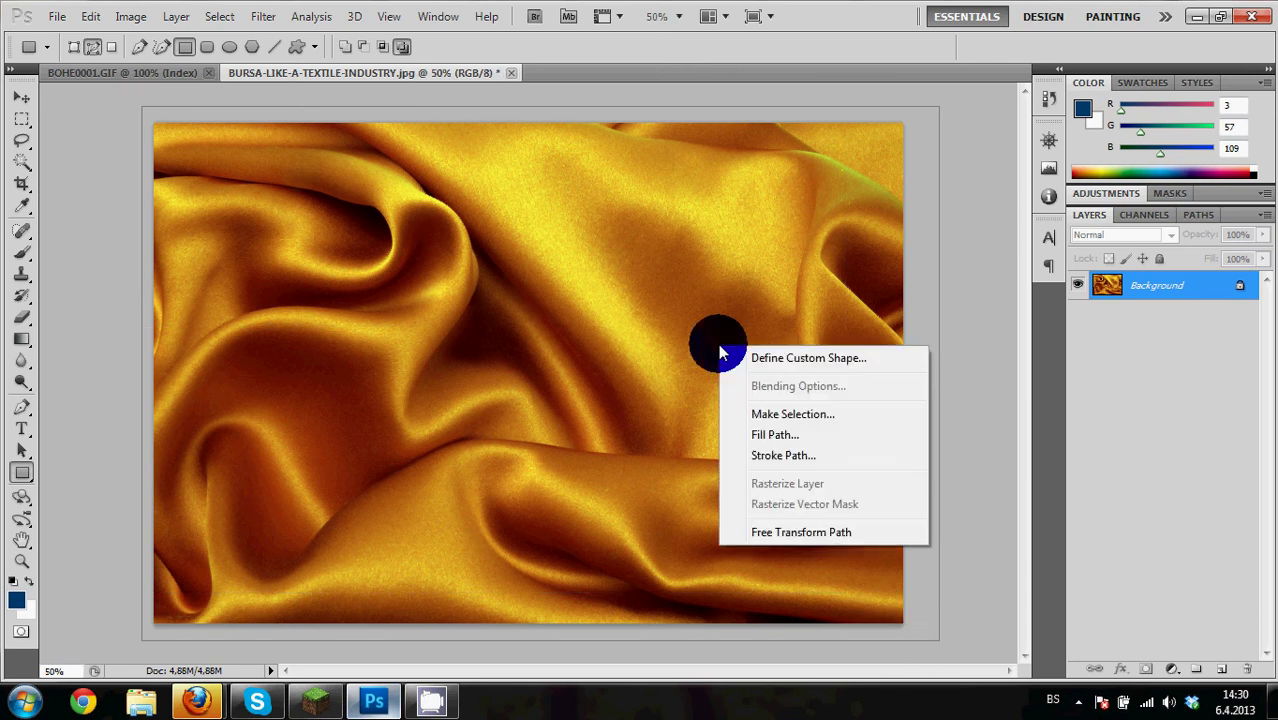
pyautogui.click(766, 418)
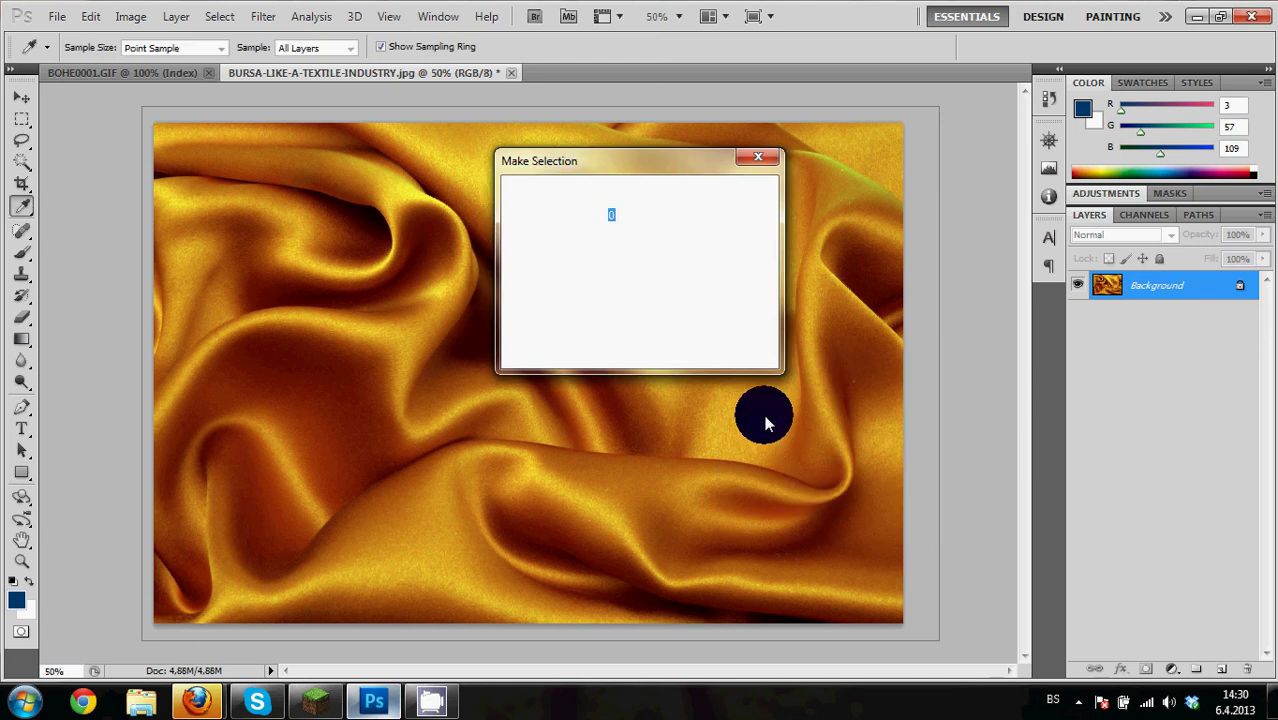
pyautogui.click(724, 202)
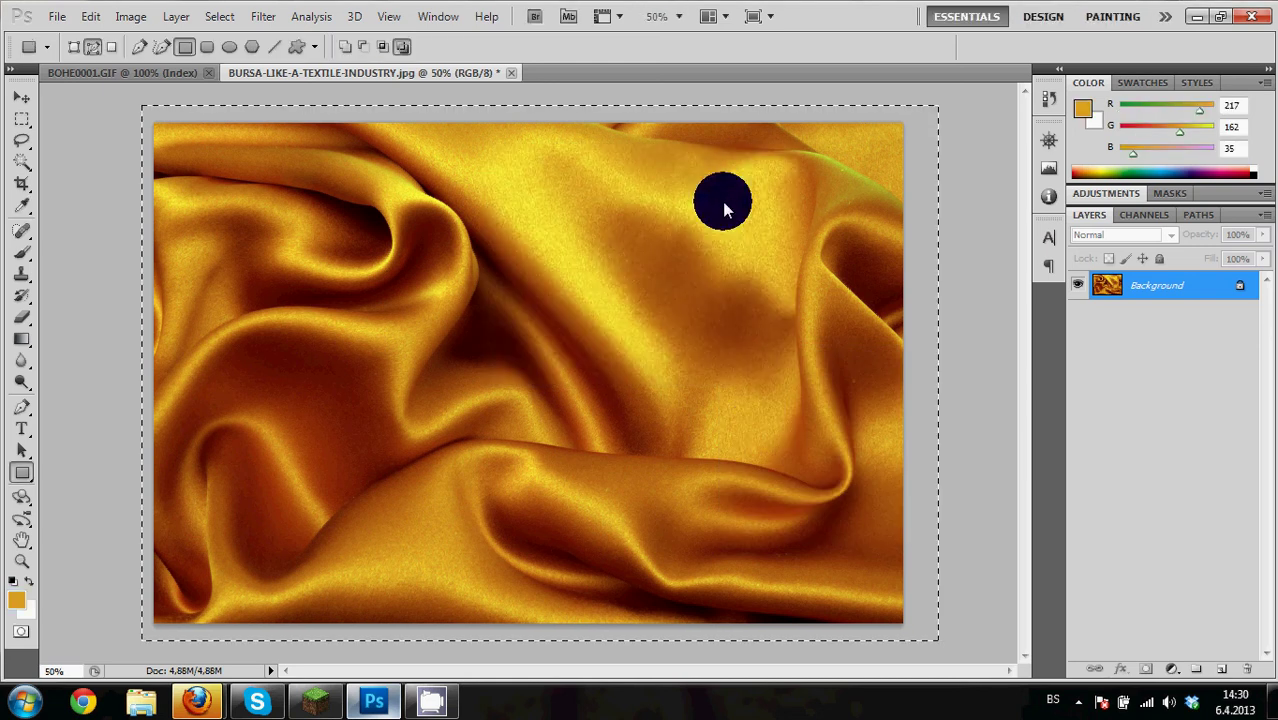
# Desaturate the silk image to grayscale with Image > Adjustments > Desaturate
pyautogui.click(226, 20)
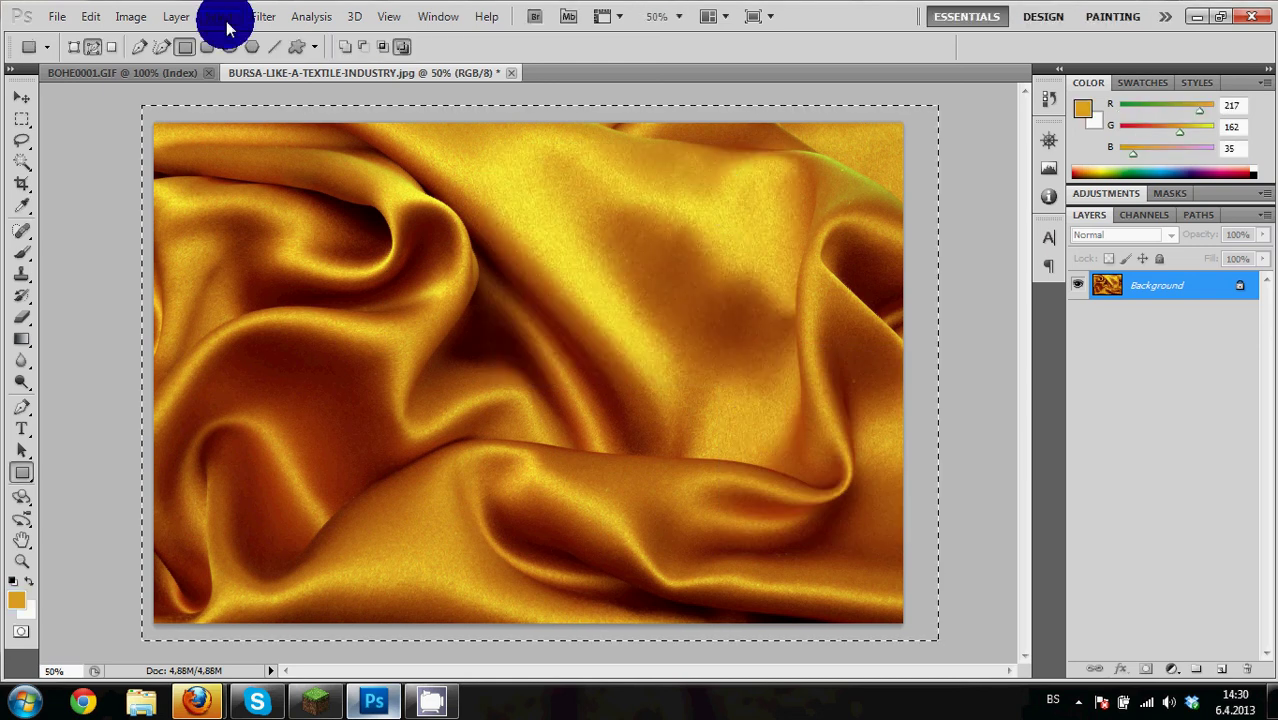
pyautogui.click(112, 18)
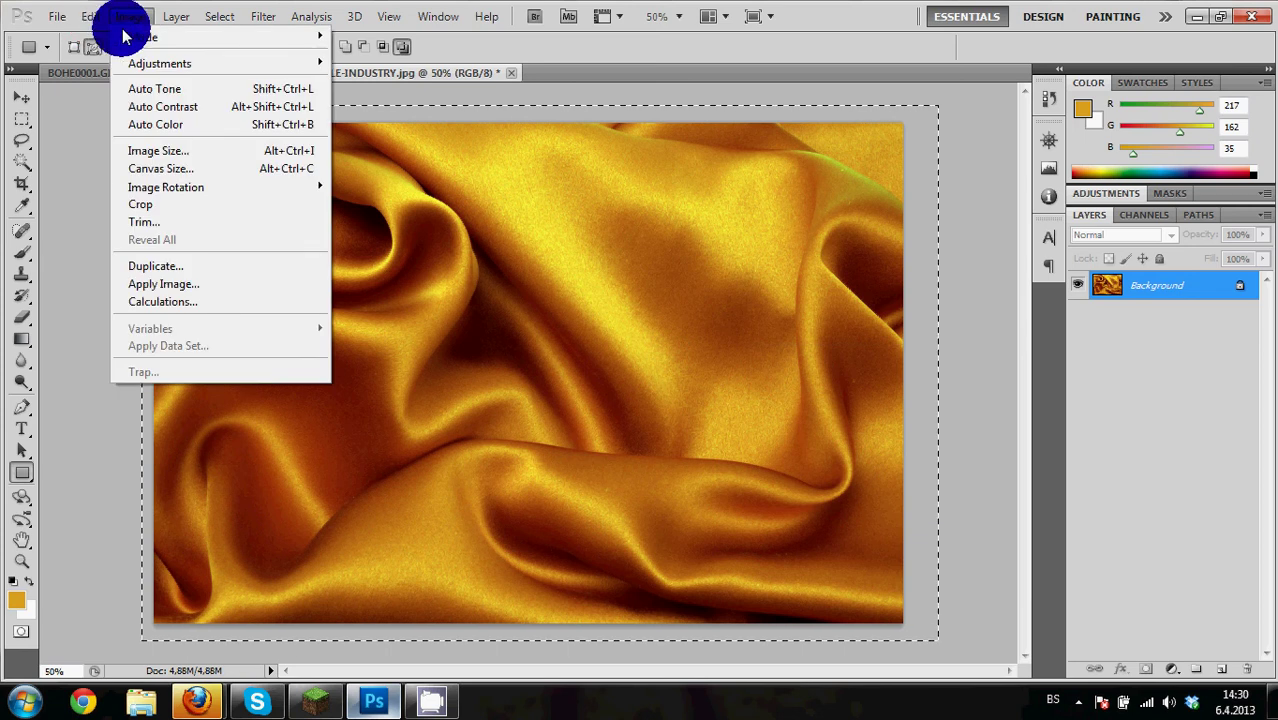
pyautogui.moveTo(148, 63)
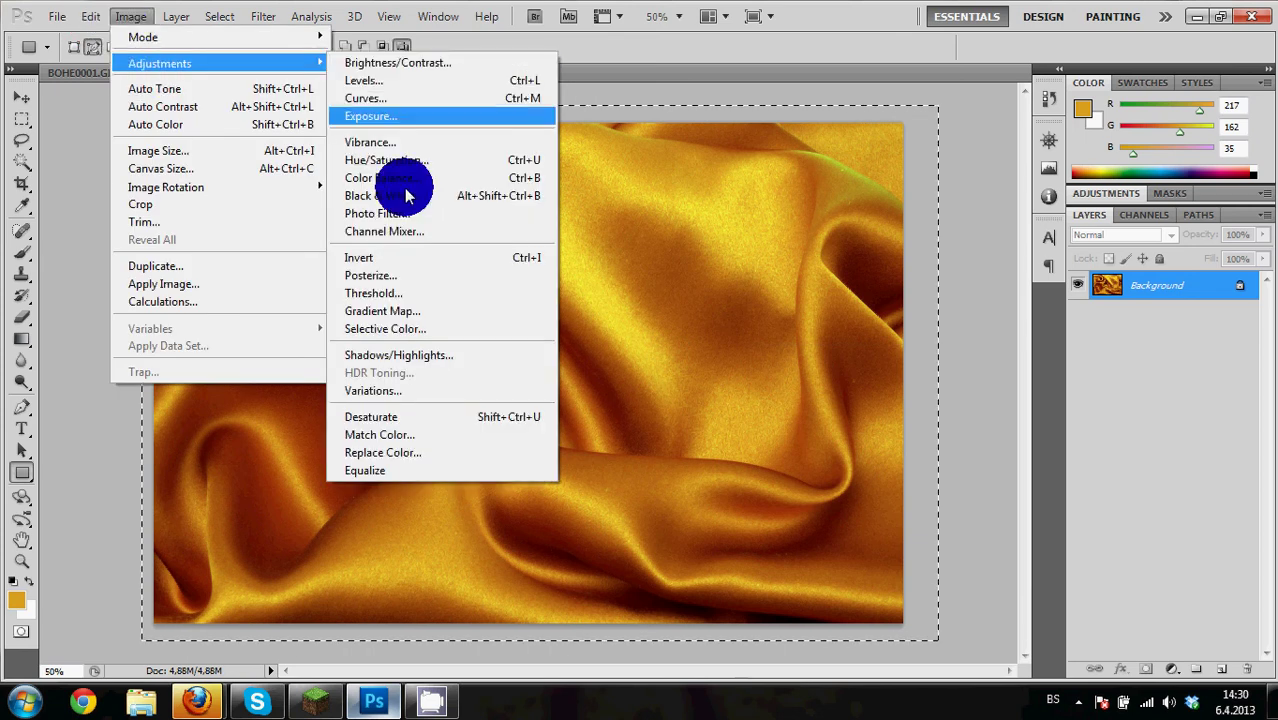
pyautogui.click(441, 416)
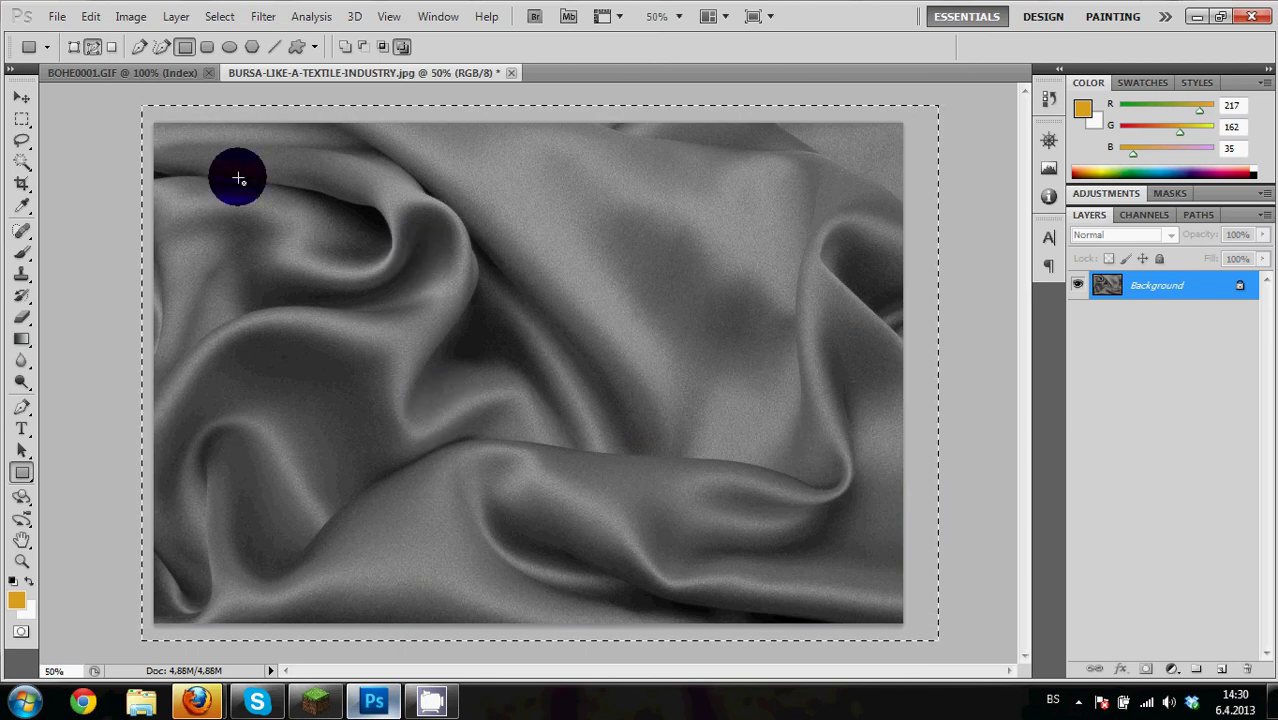
# Copy the grayscale silk and paste it into the BOHE0001.GIF flag document
pyautogui.click(100, 20)
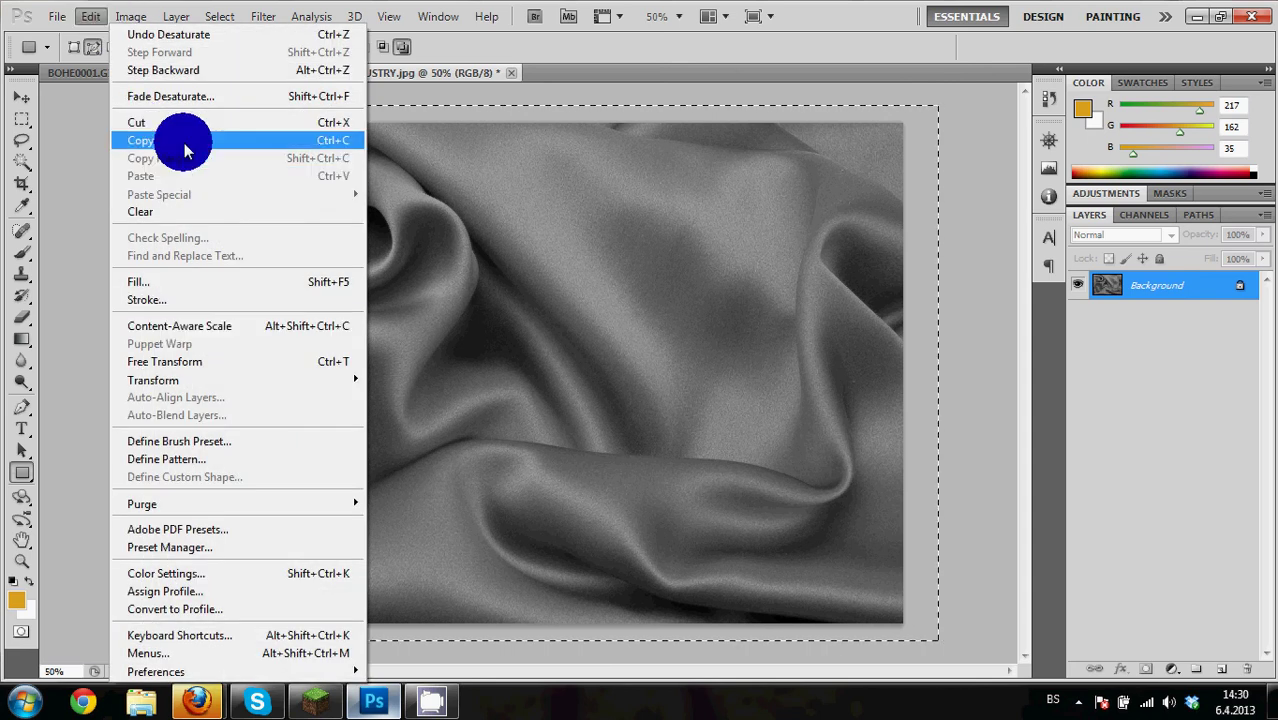
pyautogui.click(184, 143)
pyautogui.click(156, 79)
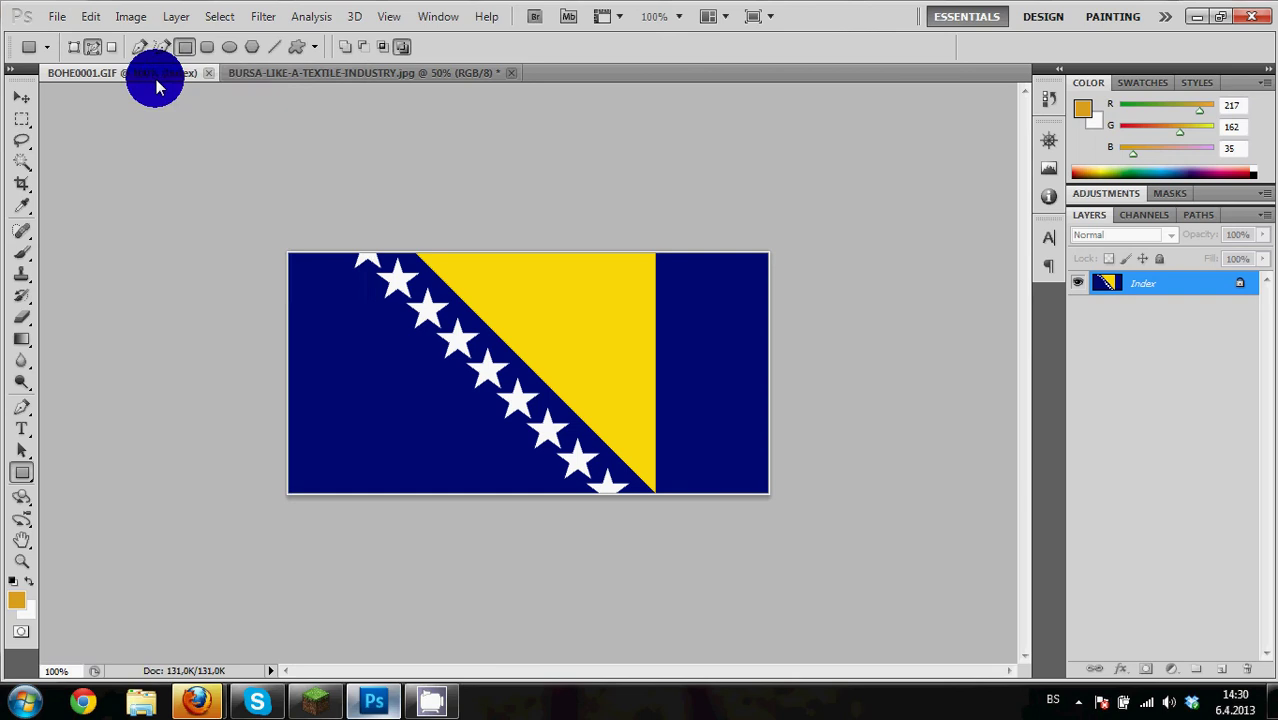
pyautogui.click(88, 22)
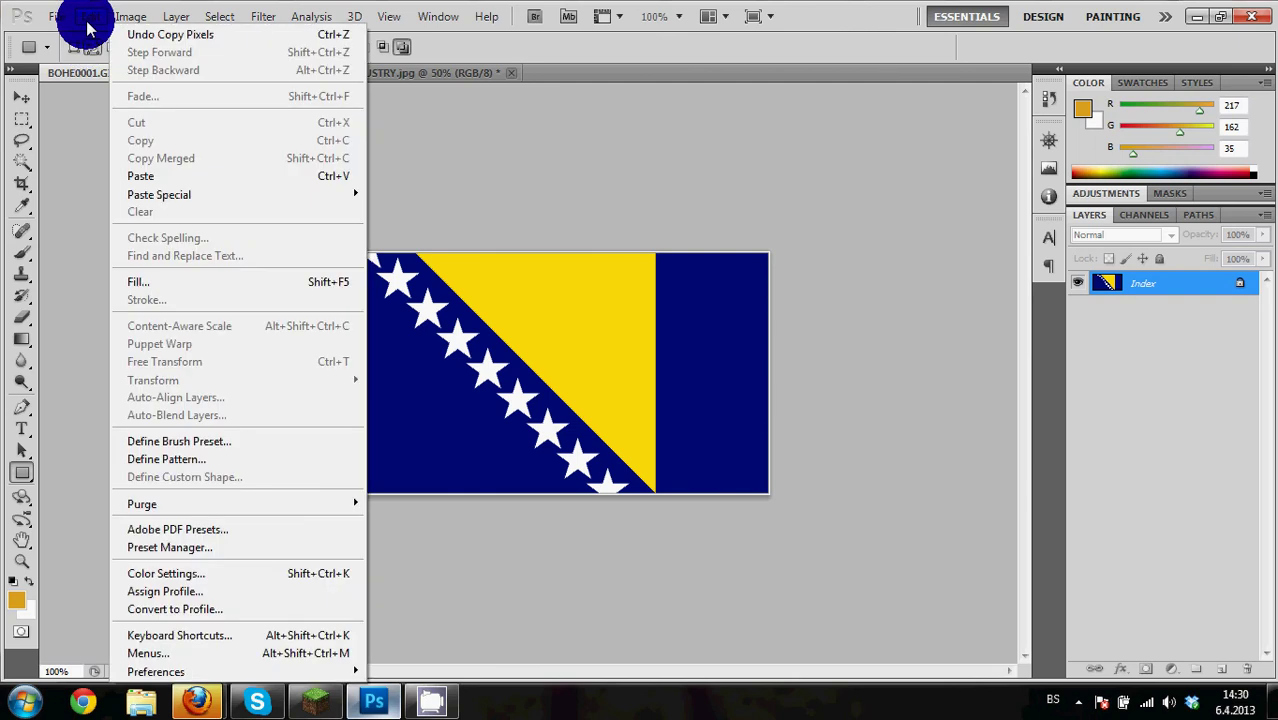
pyautogui.click(133, 178)
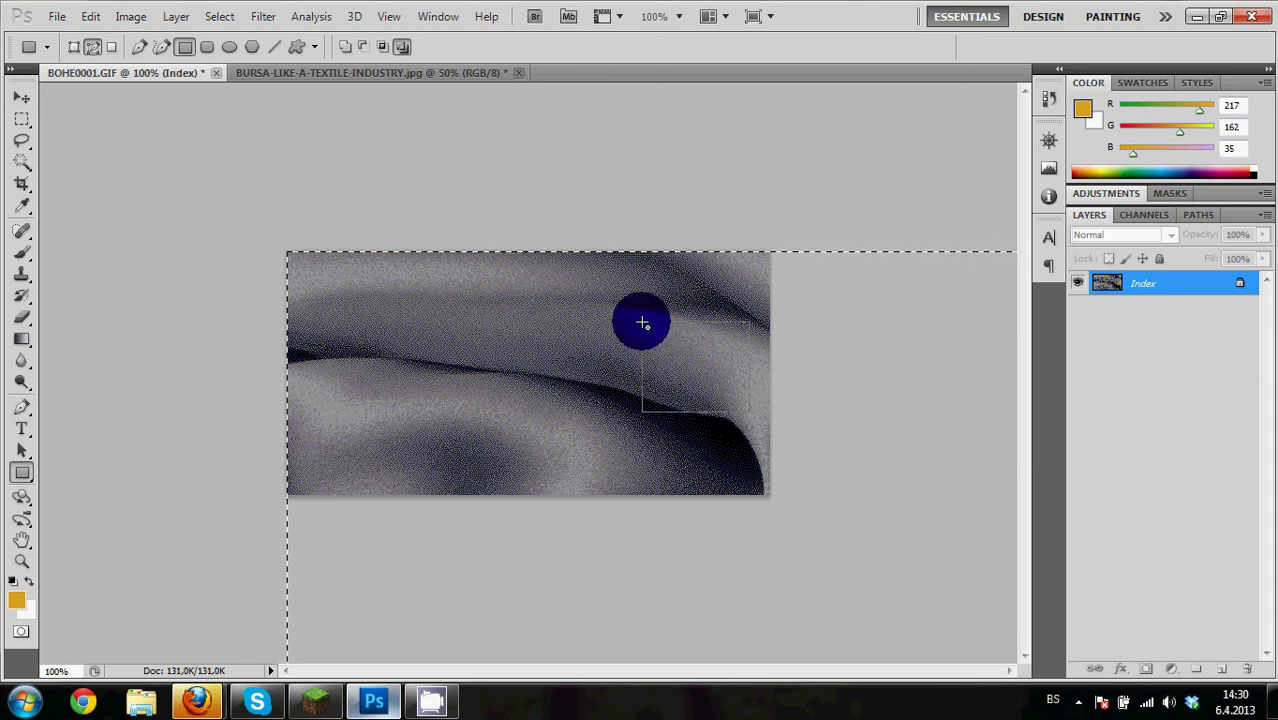
# Move the pasted silk up and to the left so it covers the flag
pyautogui.click(91, 17)
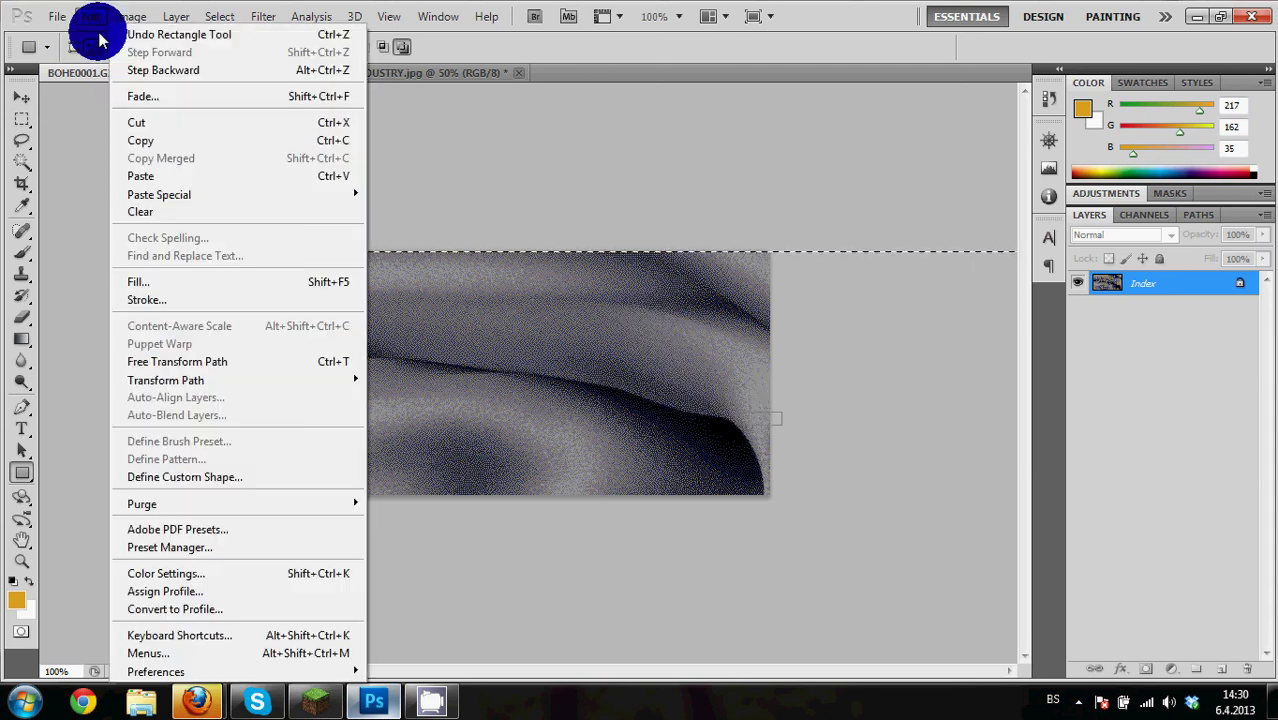
pyautogui.click(23, 92)
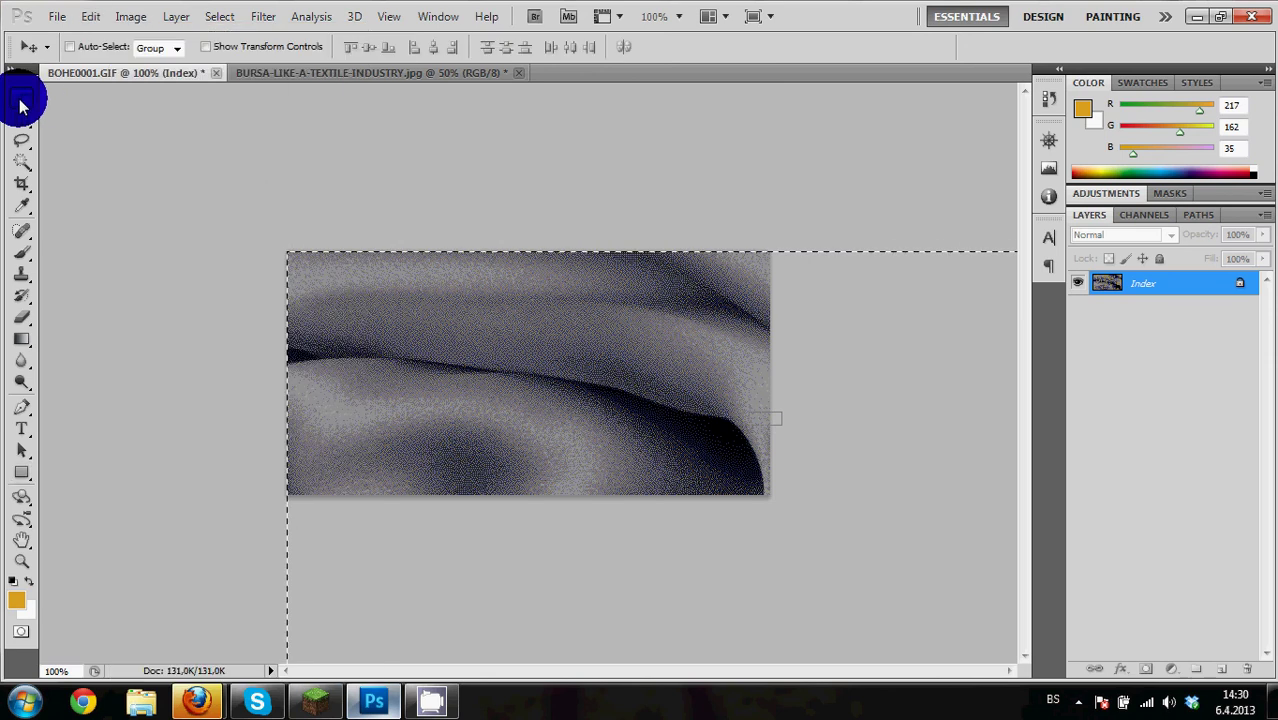
pyautogui.click(852, 343)
pyautogui.moveTo(852, 343); pyautogui.dragTo(628, 203)
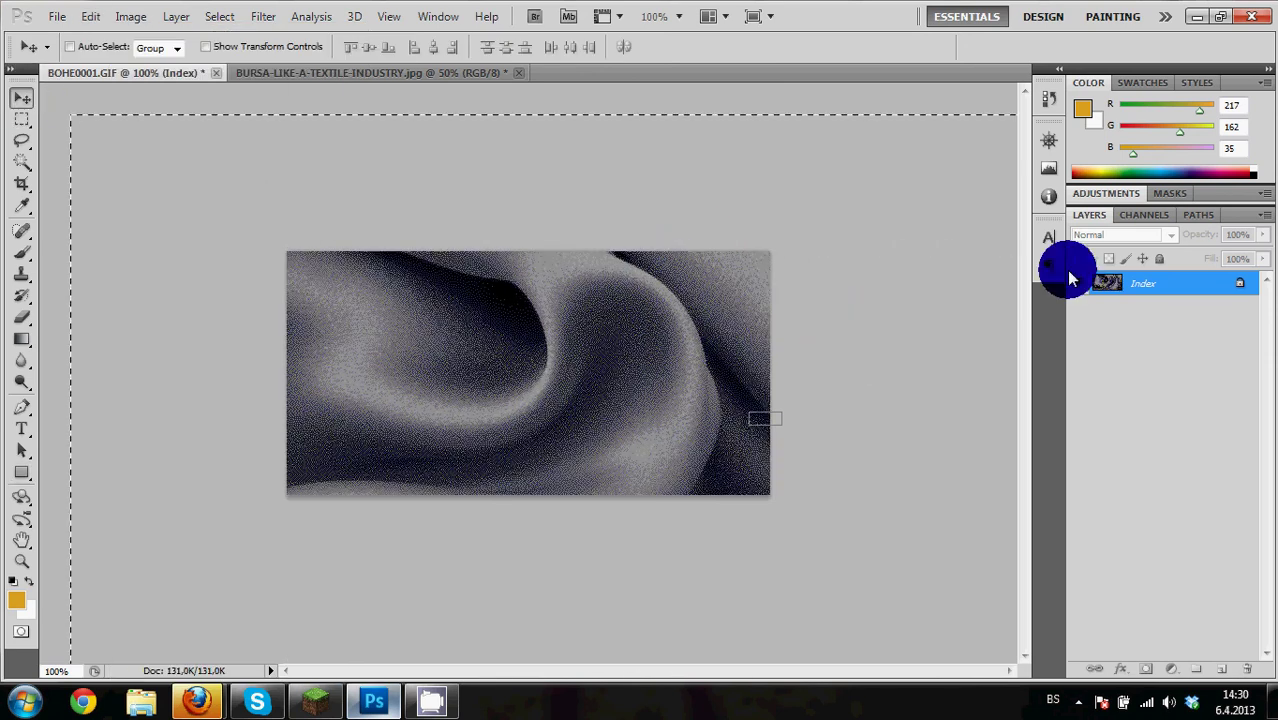
# Close the BOHE0001.GIF document without saving its changes
pyautogui.rightClick(1122, 290)
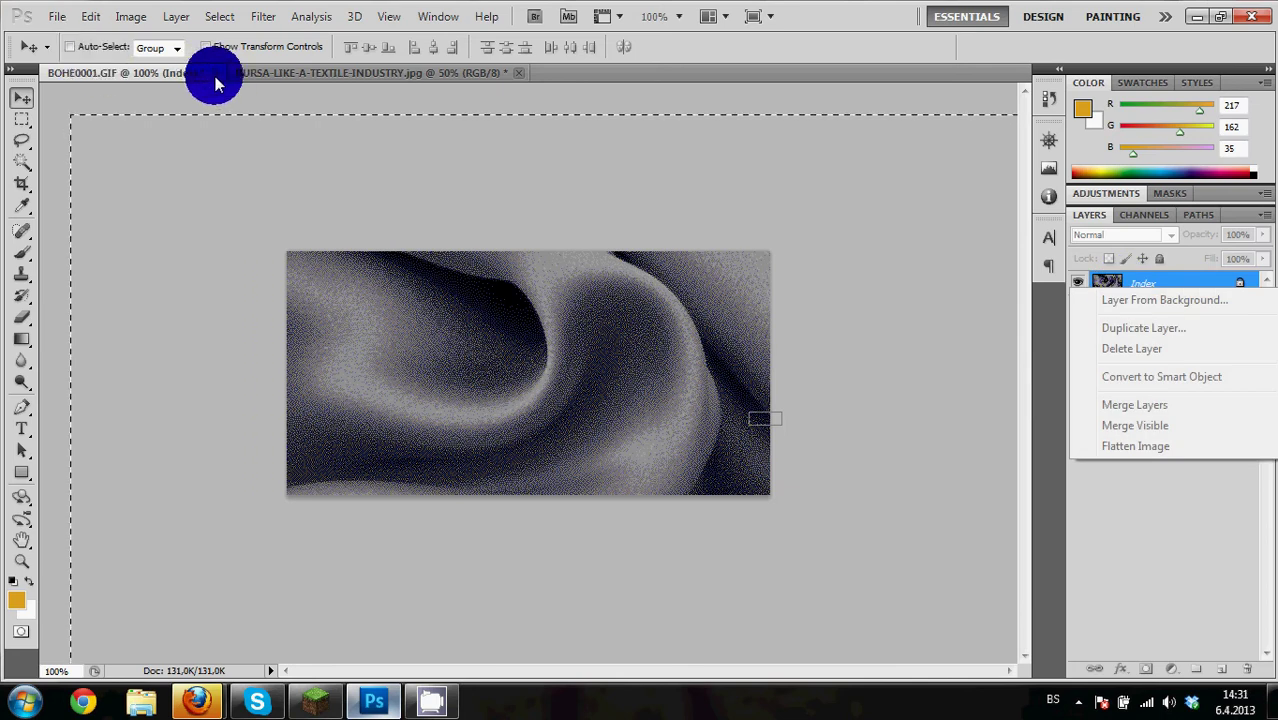
pyautogui.click(318, 146)
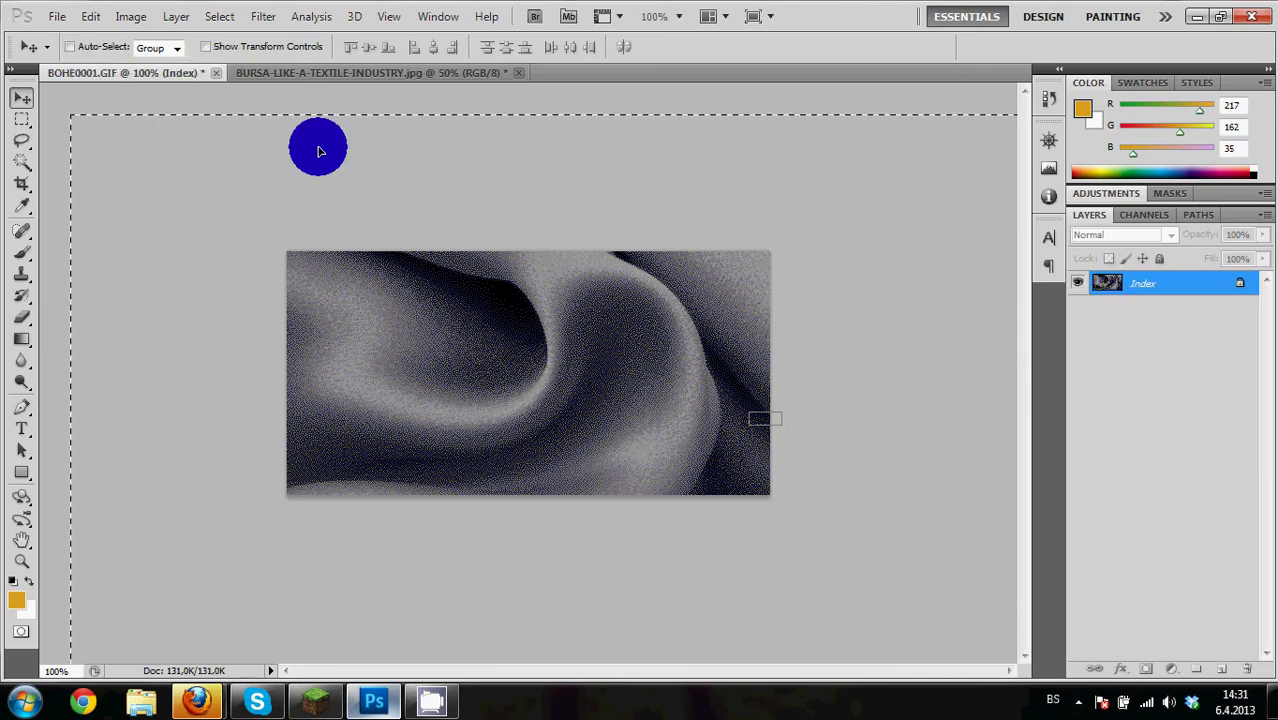
pyautogui.click(221, 74)
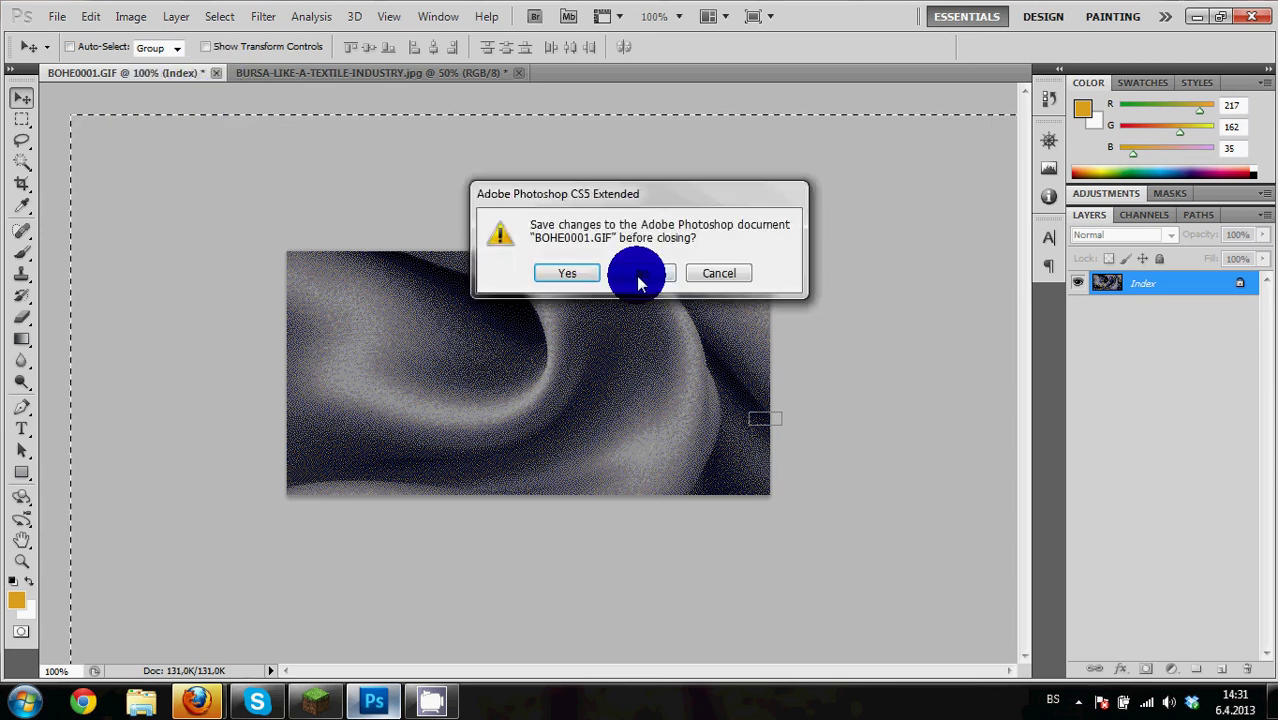
pyautogui.click(636, 274)
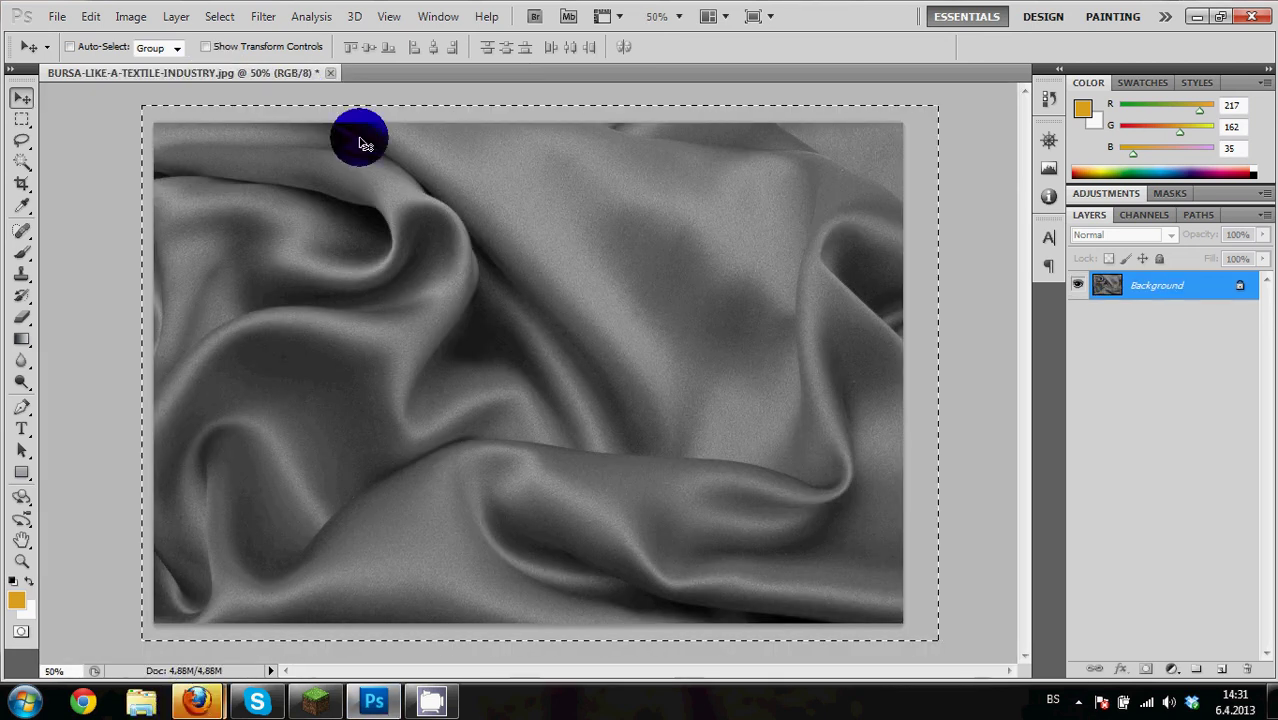
# Open the bosnie.jpg flag image from the Zastave folder
pyautogui.click(68, 20)
pyautogui.press('Escape')
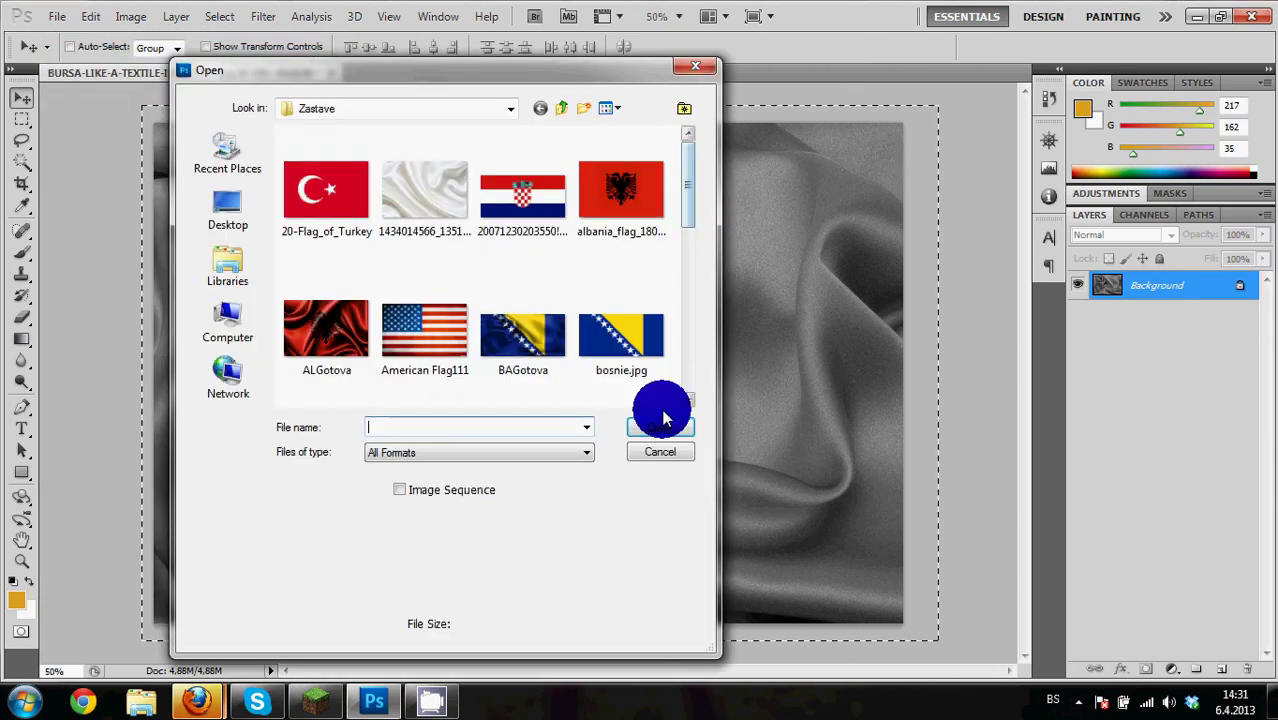
pyautogui.click(630, 378)
pyautogui.click(658, 427)
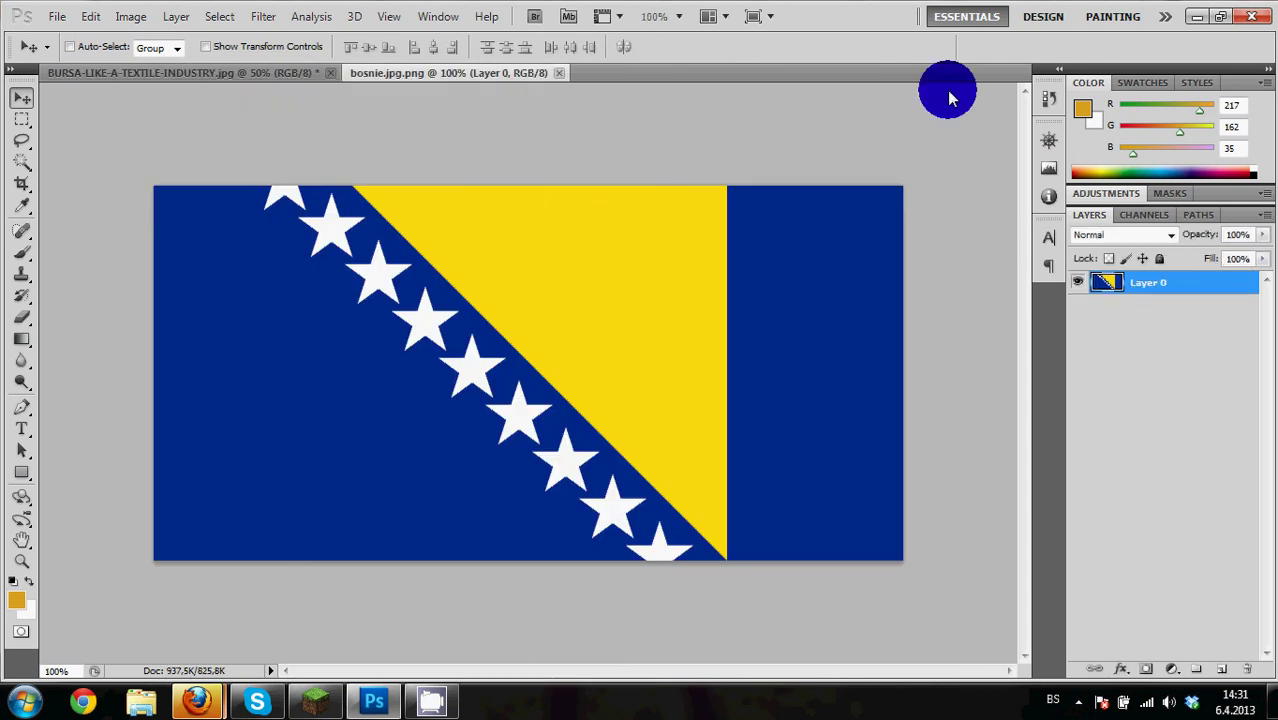
# Copy the grayscale silk and paste it into bosnie.jpg as a new layer
pyautogui.click(240, 77)
pyautogui.moveTo(603, 195); pyautogui.dragTo(493, 177)
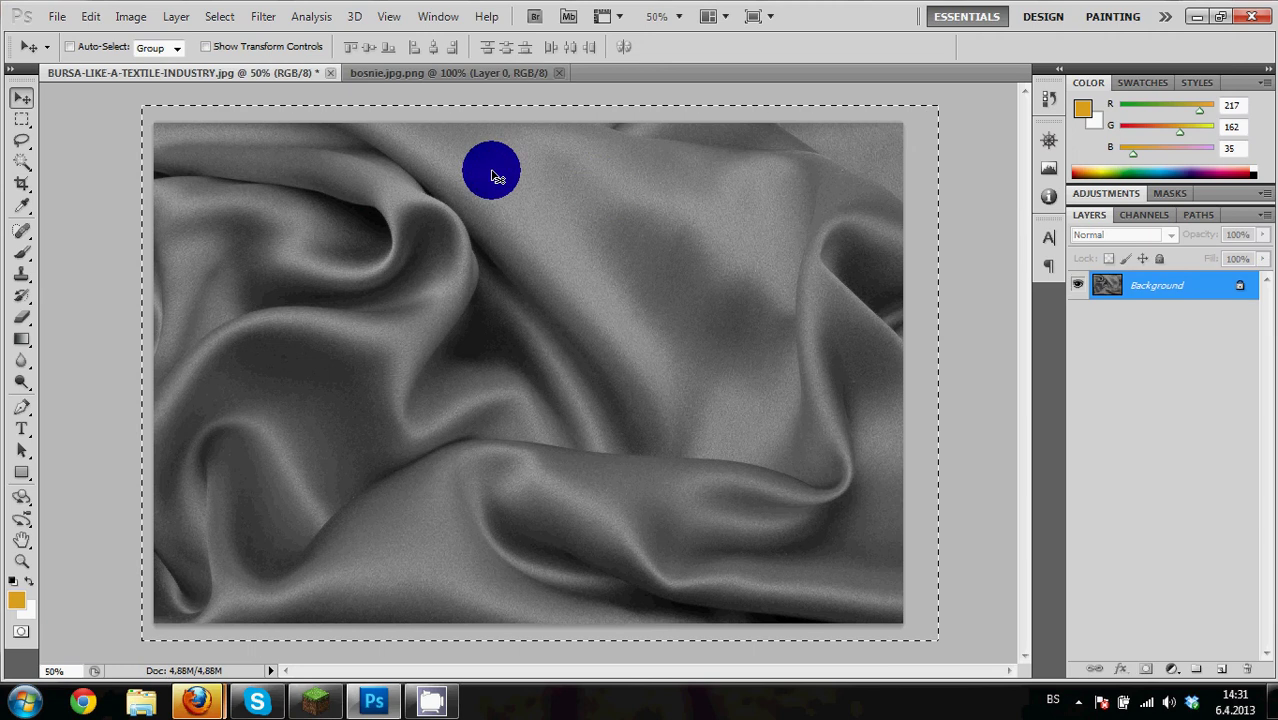
pyautogui.click(90, 16)
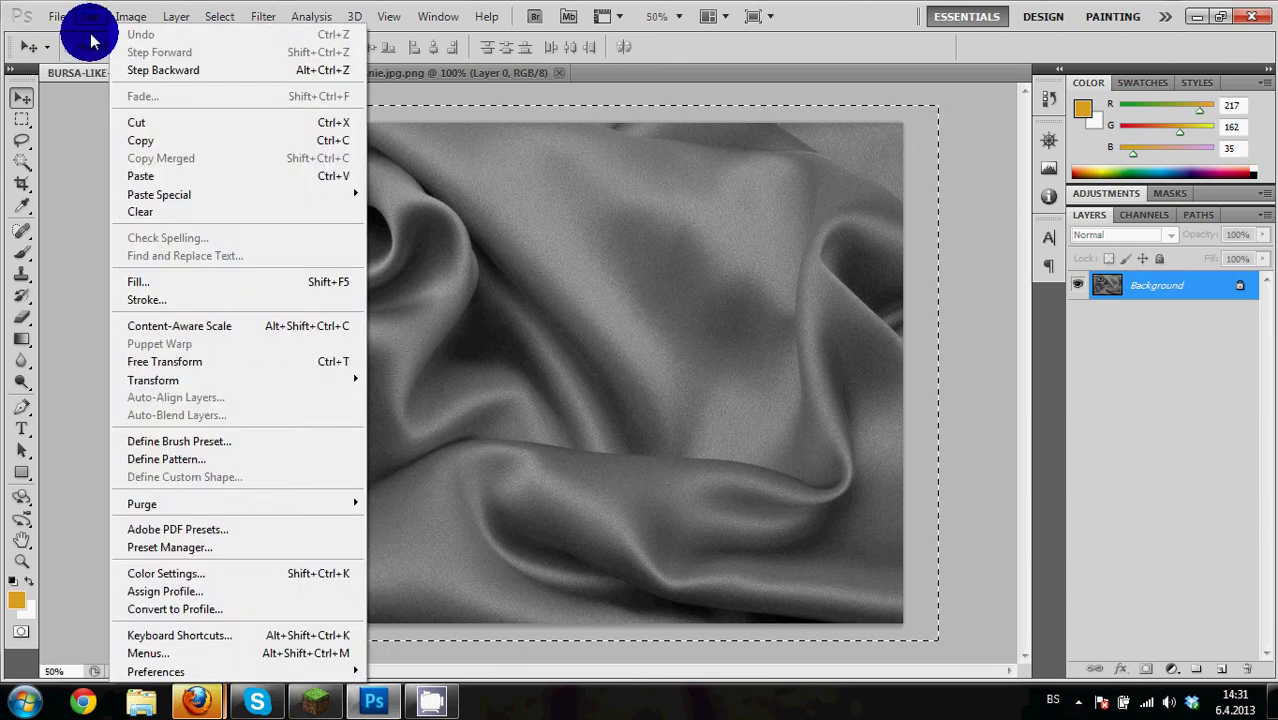
pyautogui.click(134, 134)
pyautogui.click(451, 72)
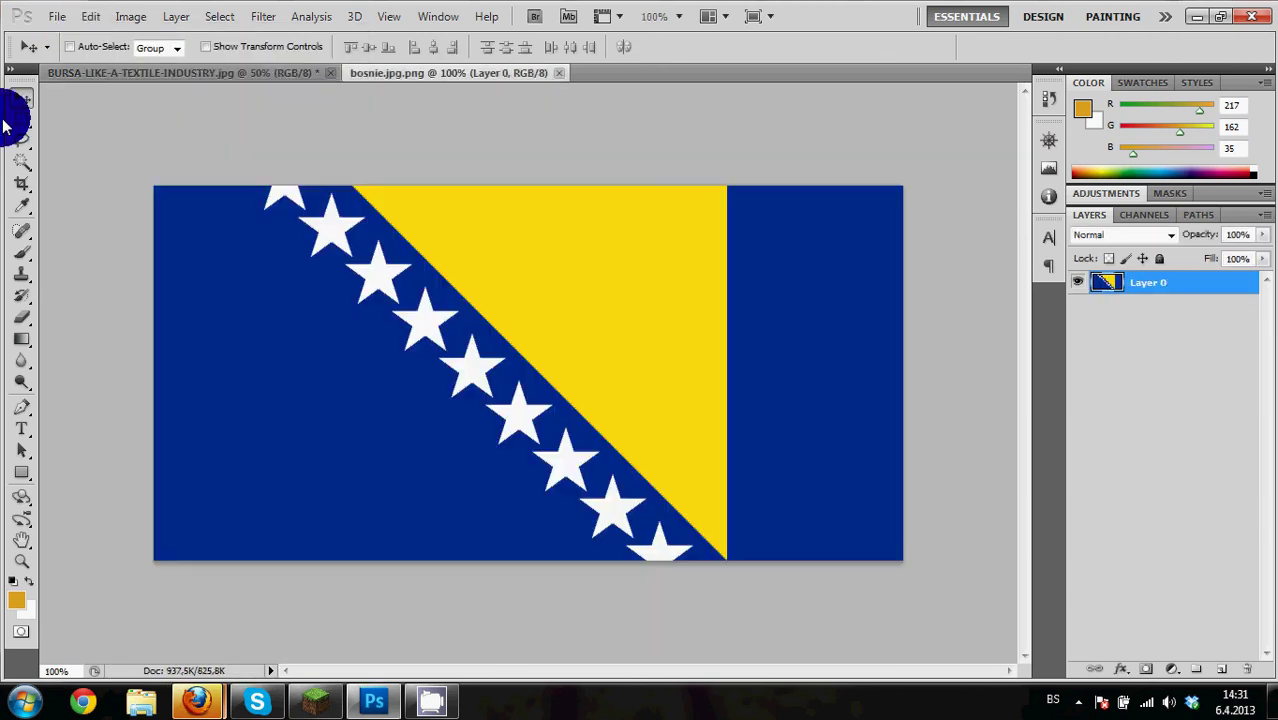
pyautogui.click(90, 17)
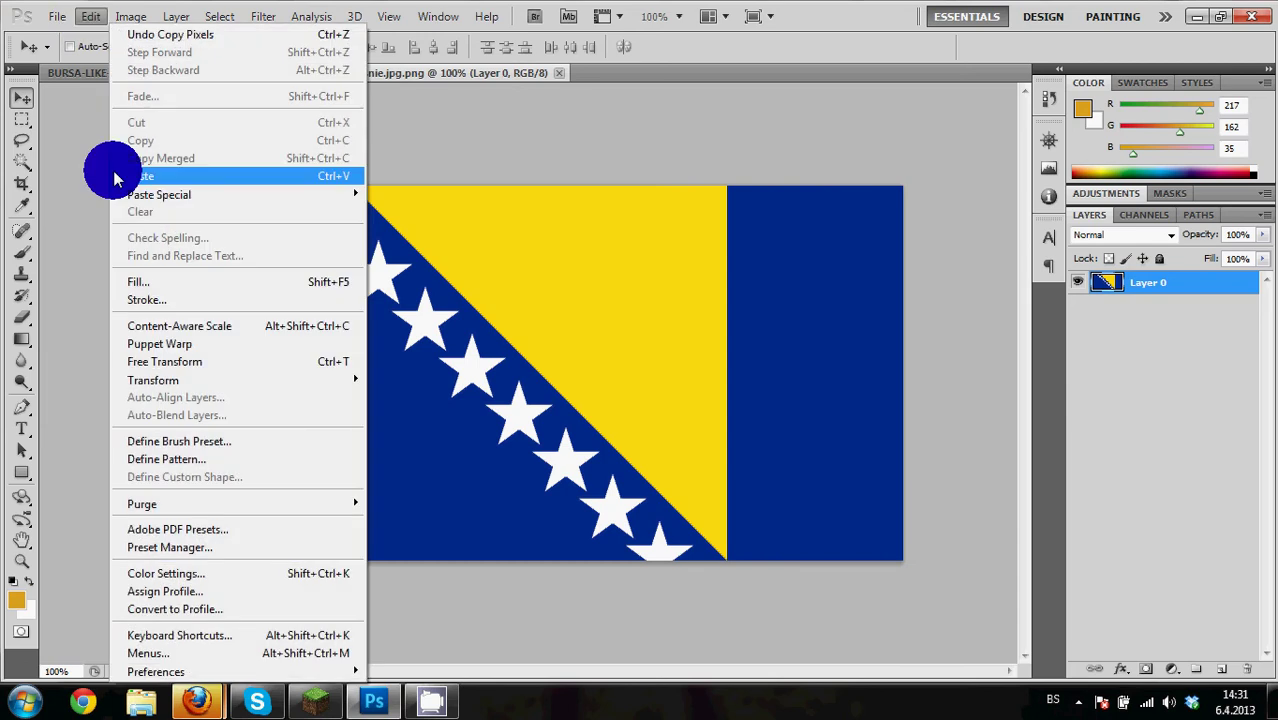
pyautogui.click(140, 176)
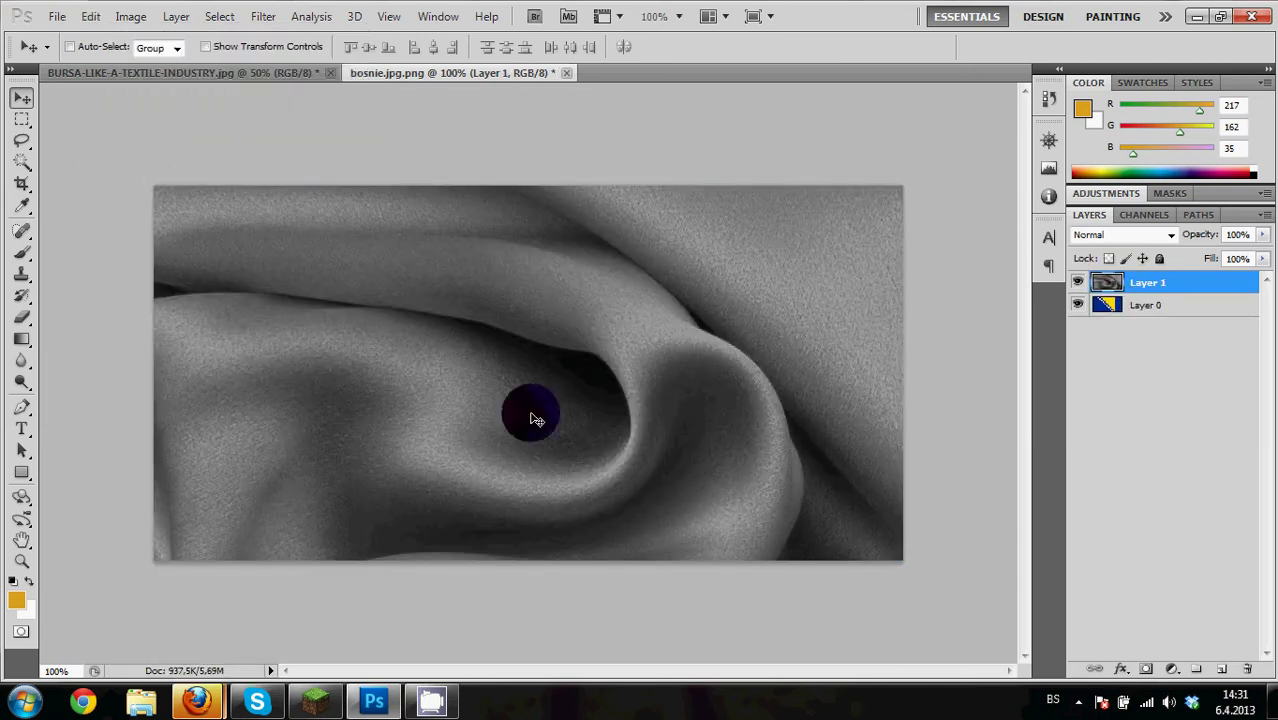
# Free-transform the silk layer to fit over the whole flag canvas
pyautogui.hotkey('ctrl', 't')
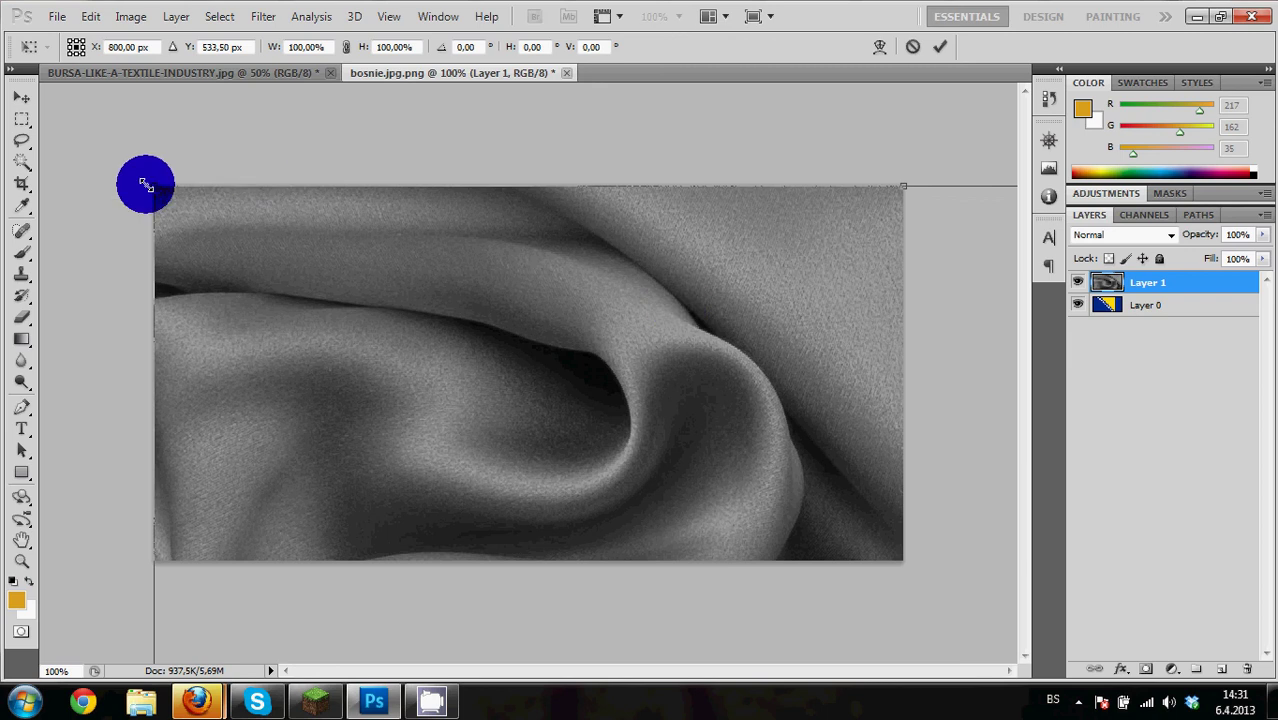
pyautogui.moveTo(145, 184); pyautogui.dragTo(330, 208)
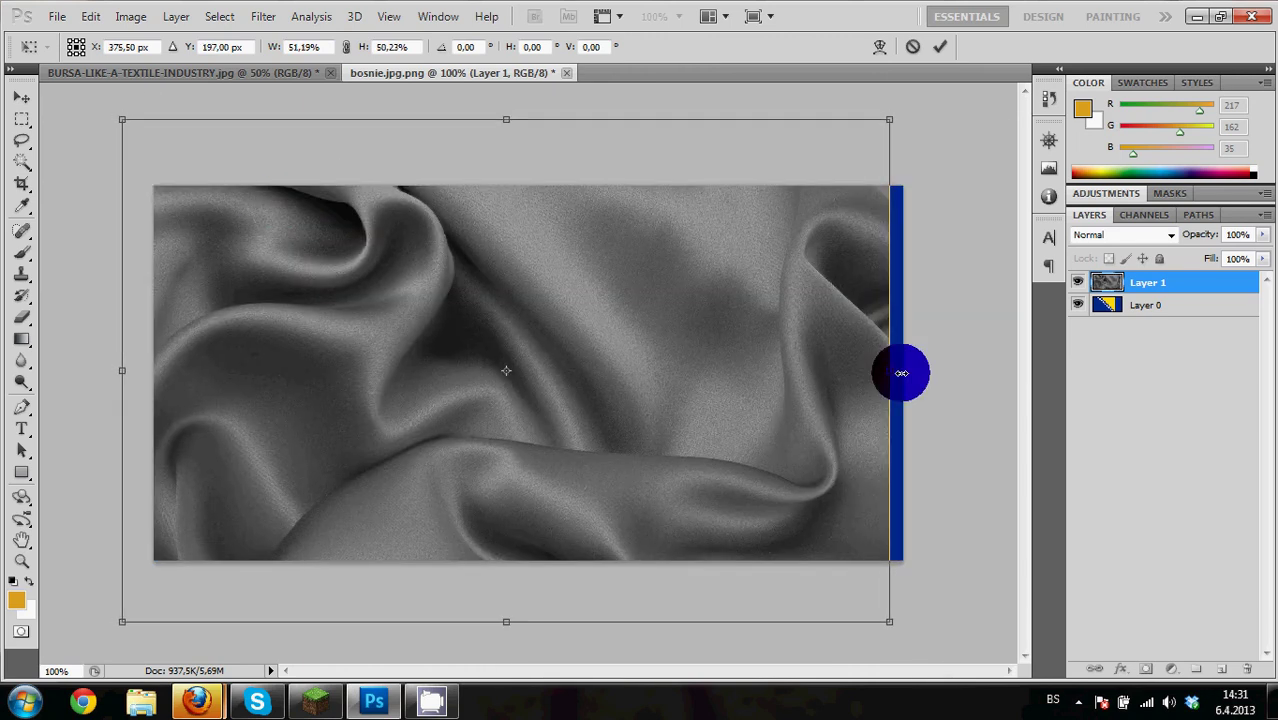
pyautogui.moveTo(901, 373); pyautogui.dragTo(941, 375)
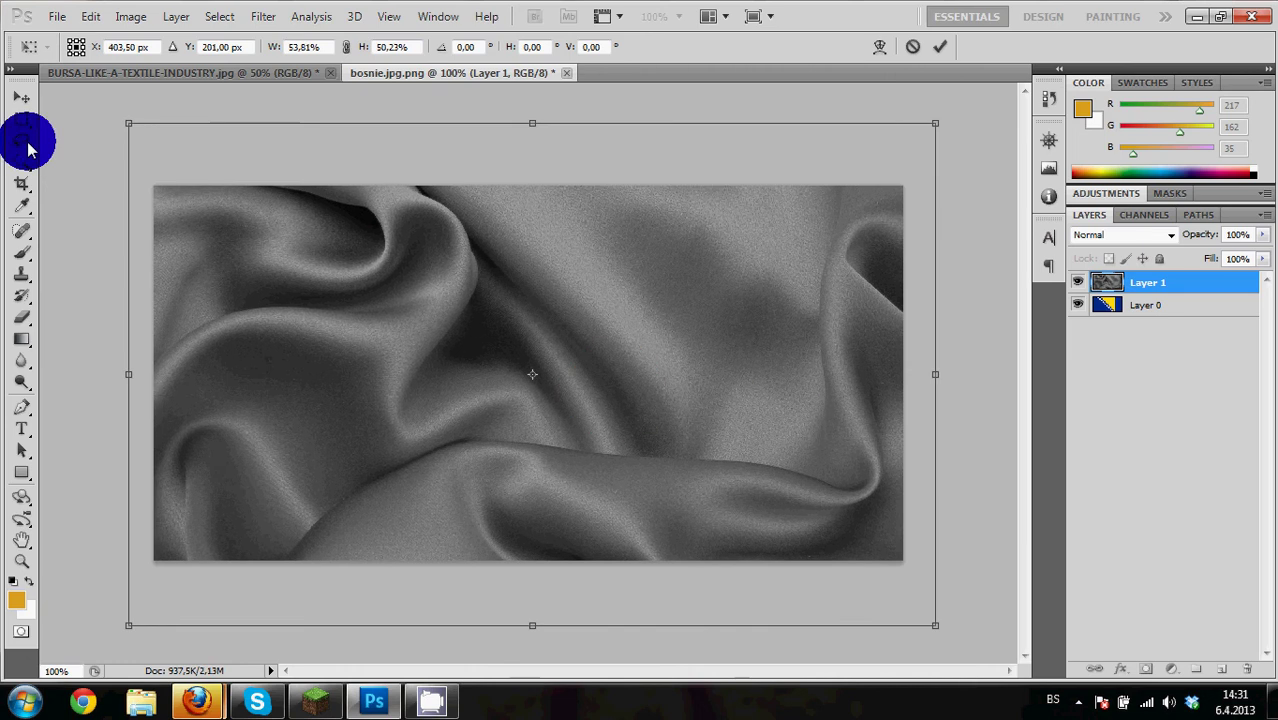
pyautogui.click(20, 95)
# Apply the transform and set the silk layer's blend mode to Hard Light
pyautogui.click(543, 271)
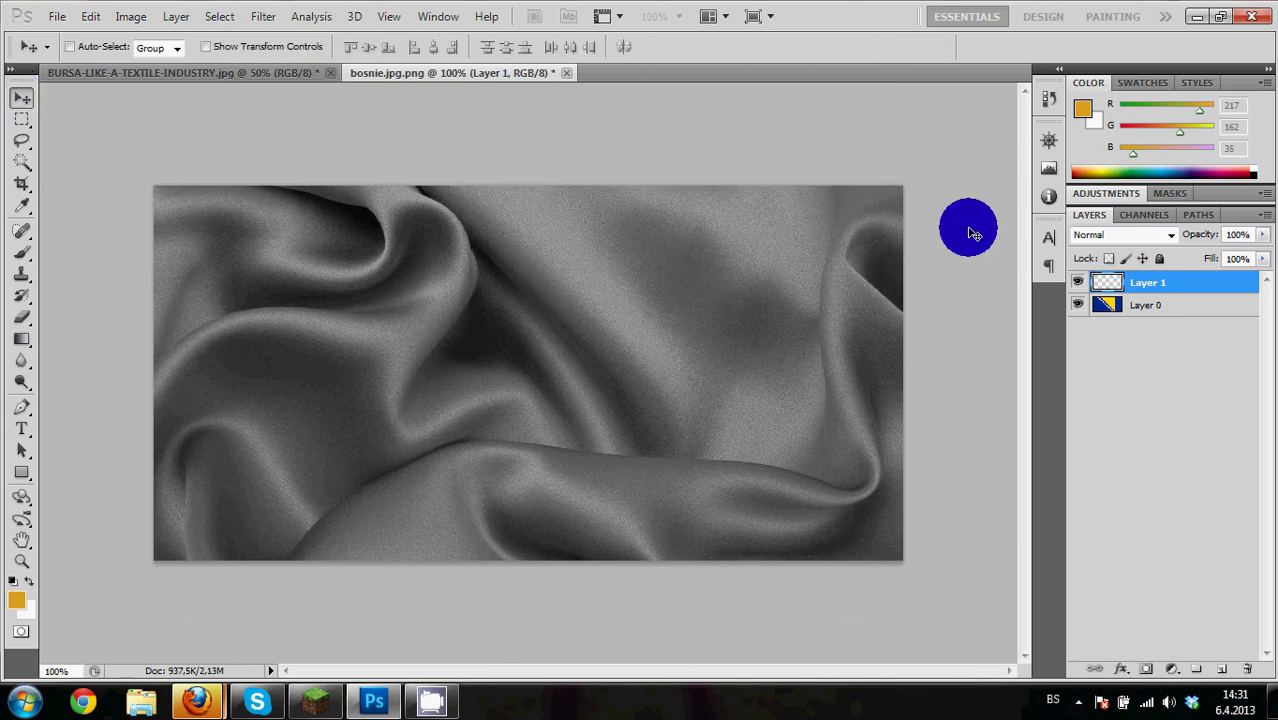
pyautogui.click(1170, 243)
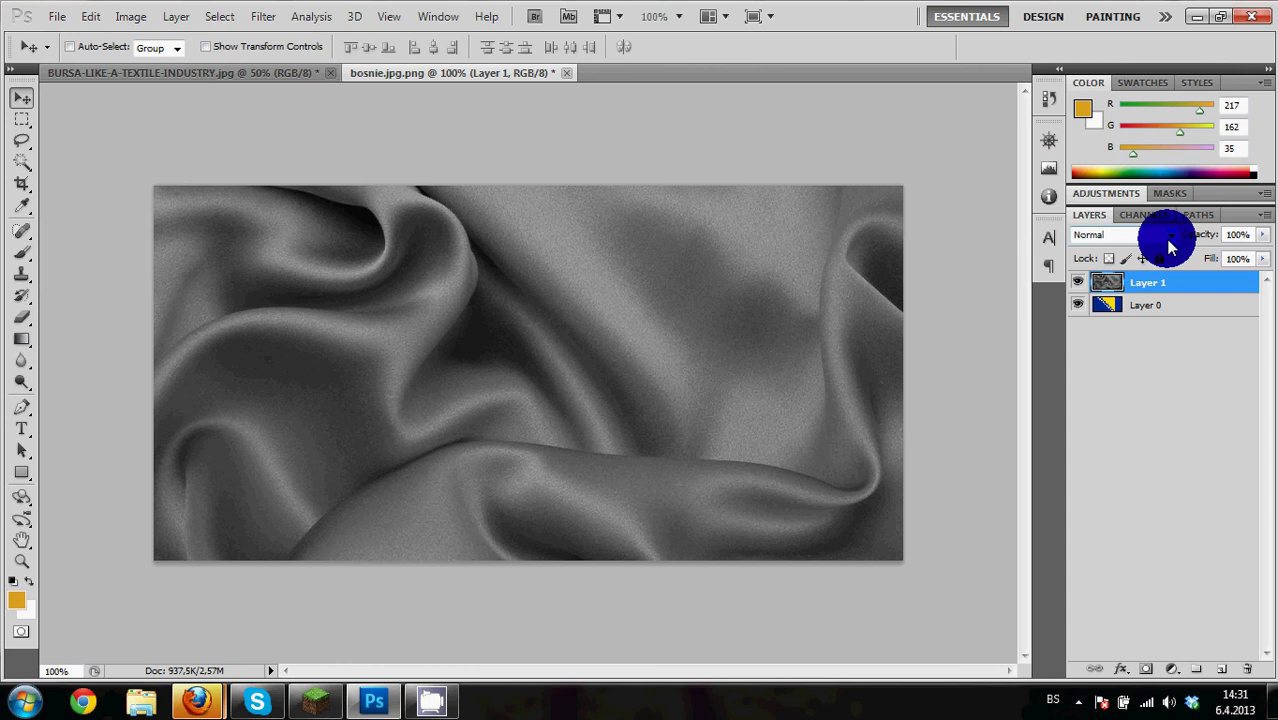
pyautogui.moveTo(1172, 245); pyautogui.dragTo(1122, 267)
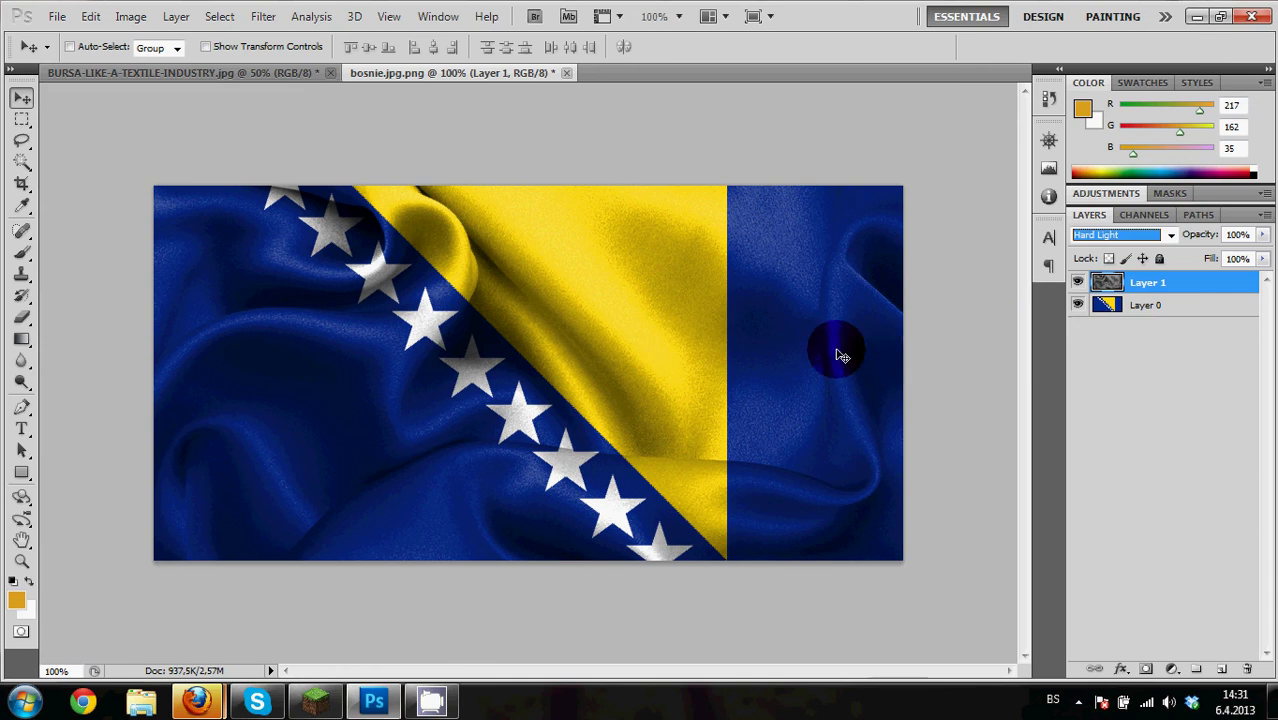
# Enlarge the silk to 117.54% × 113.06%, reposition its folds and commit
pyautogui.hotkey('ctrl', 't')
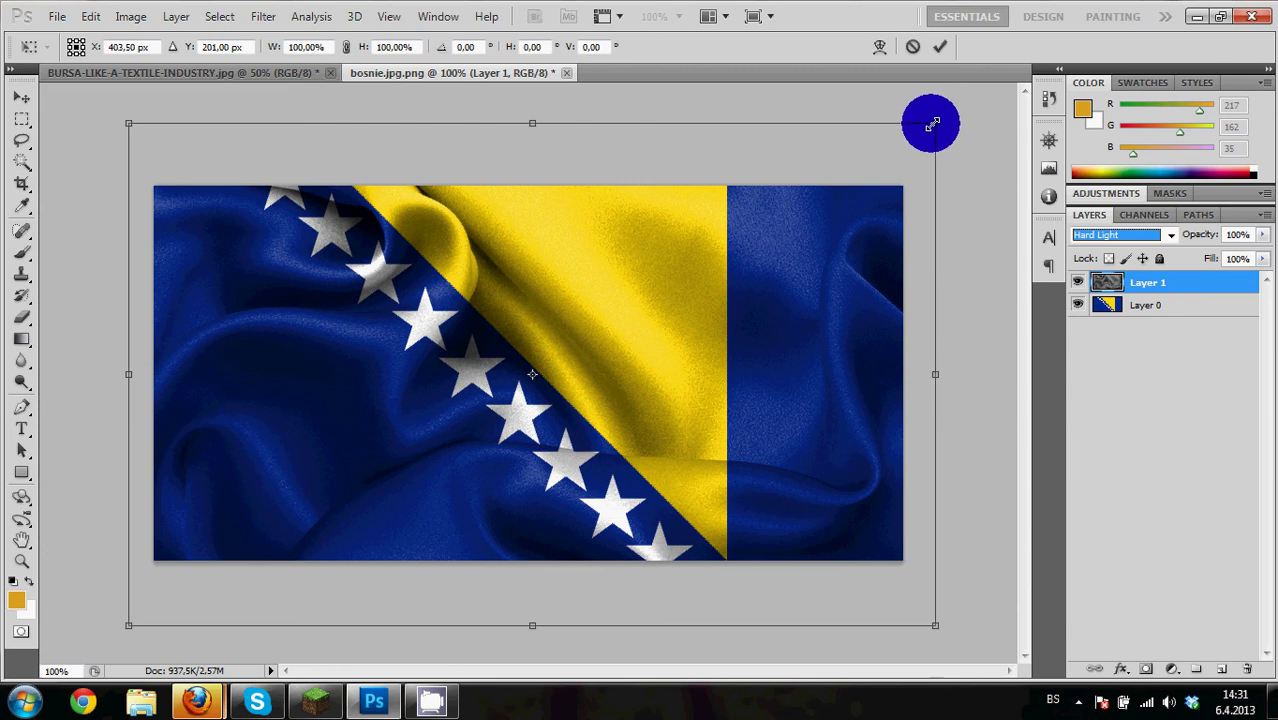
pyautogui.moveTo(932, 123); pyautogui.dragTo(1070, 51)
pyautogui.moveTo(513, 419); pyautogui.dragTo(485, 419)
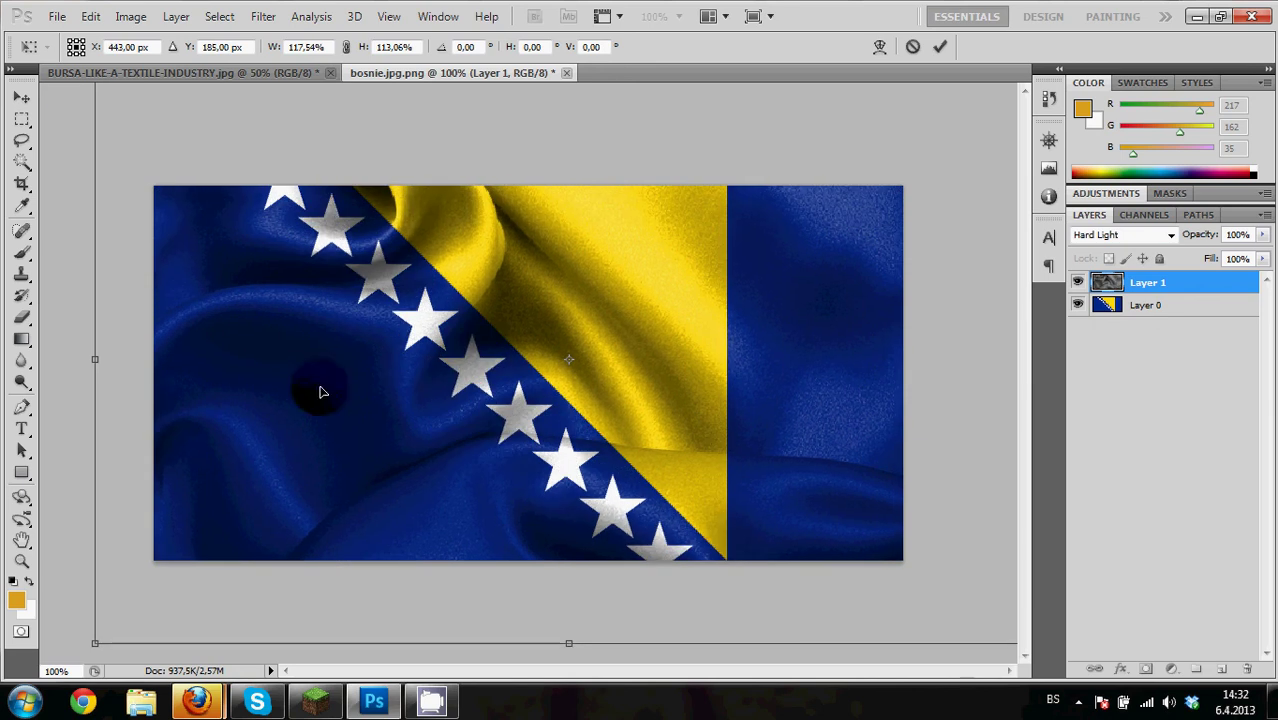
pyautogui.click(16, 97)
pyautogui.click(573, 274)
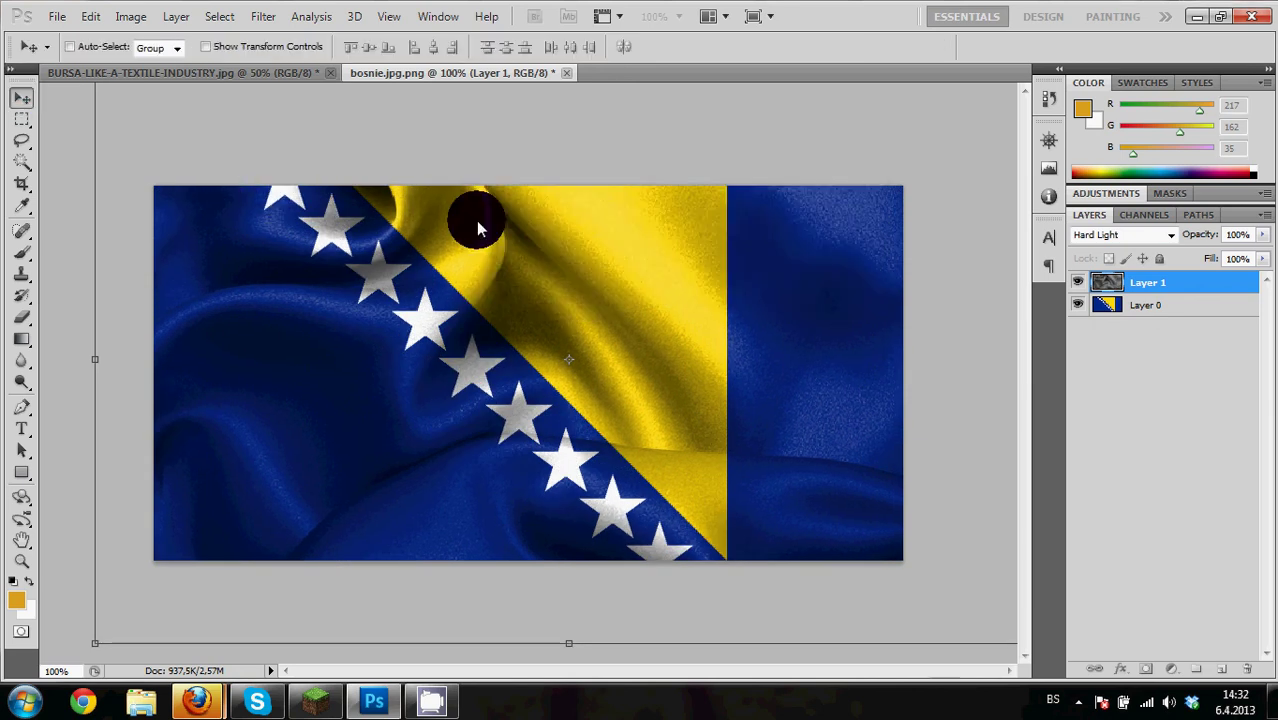
# Save the textured flag to the Desktop as bosnie.png in PNG format with default interlace settings
pyautogui.click(54, 17)
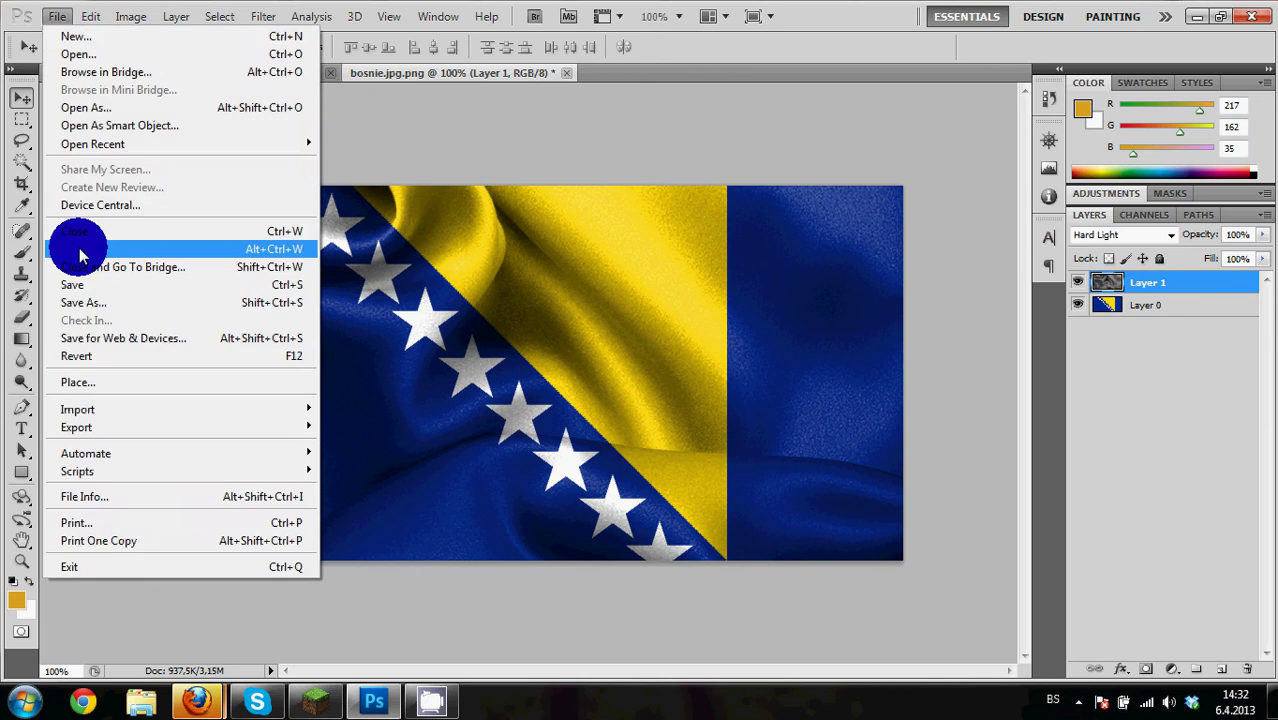
pyautogui.click(91, 305)
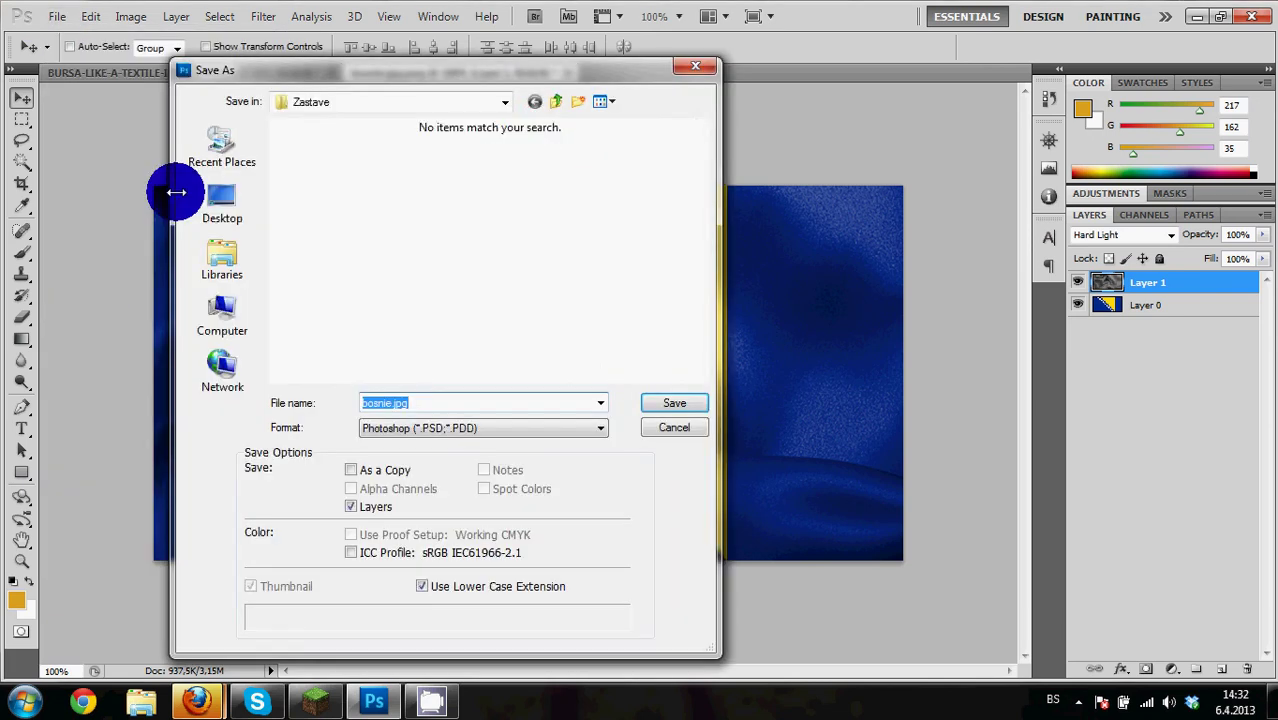
pyautogui.click(211, 207)
pyautogui.click(455, 428)
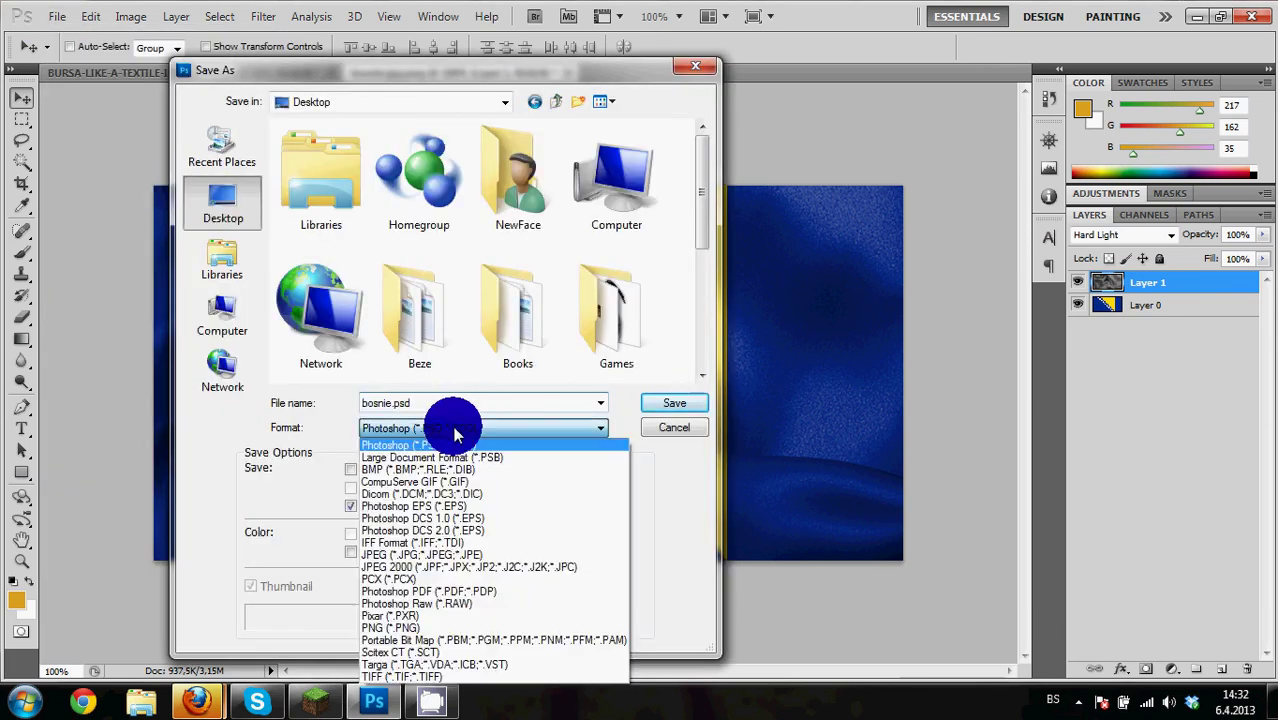
pyautogui.click(428, 632)
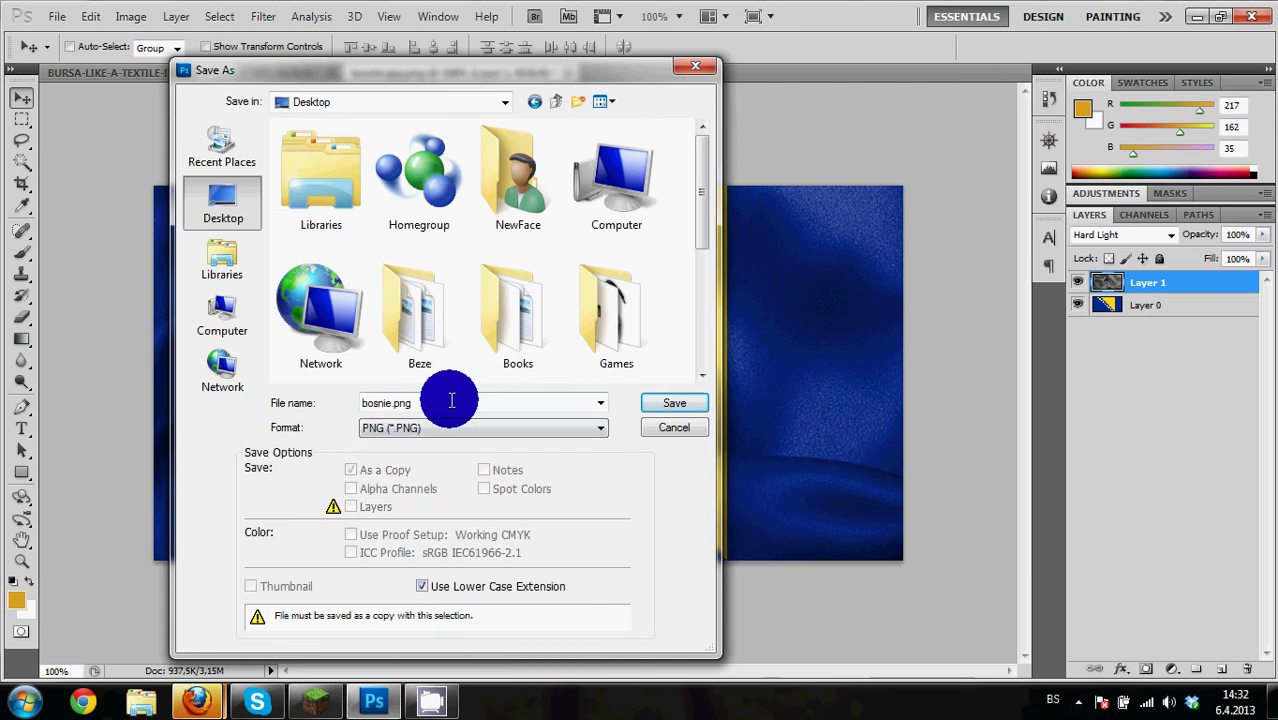
pyautogui.click(660, 405)
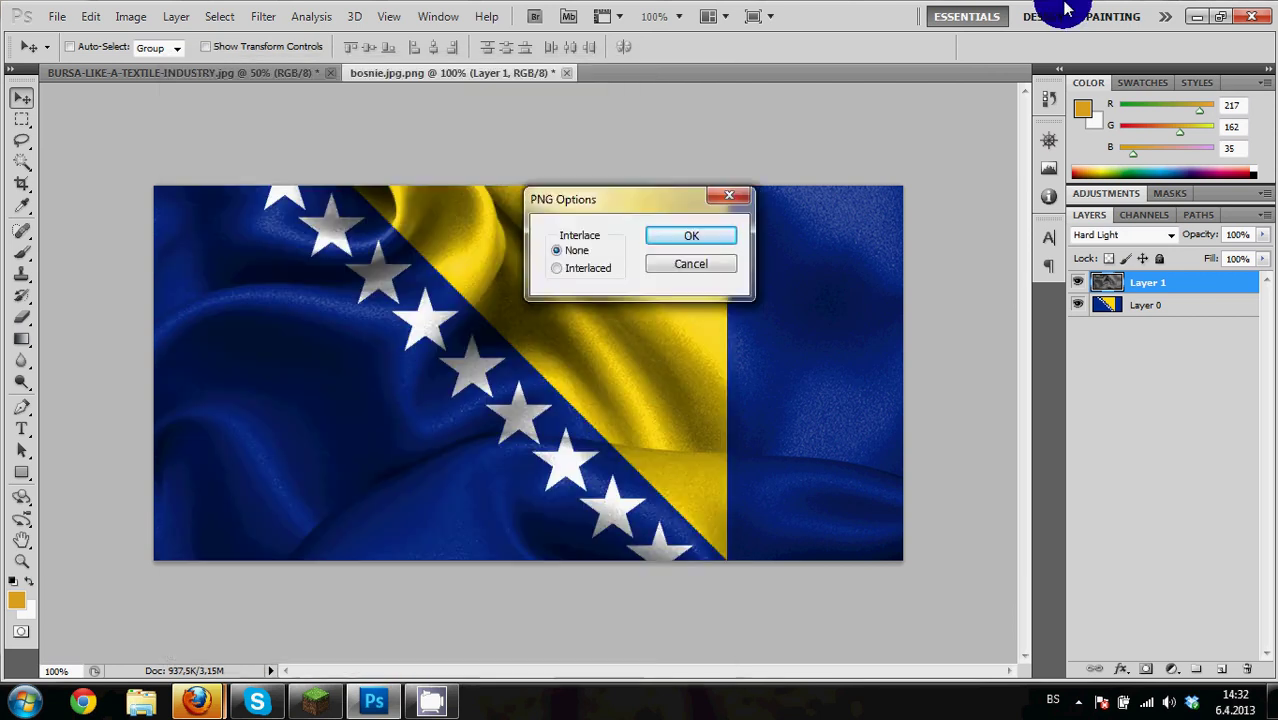
pyautogui.click(690, 235)
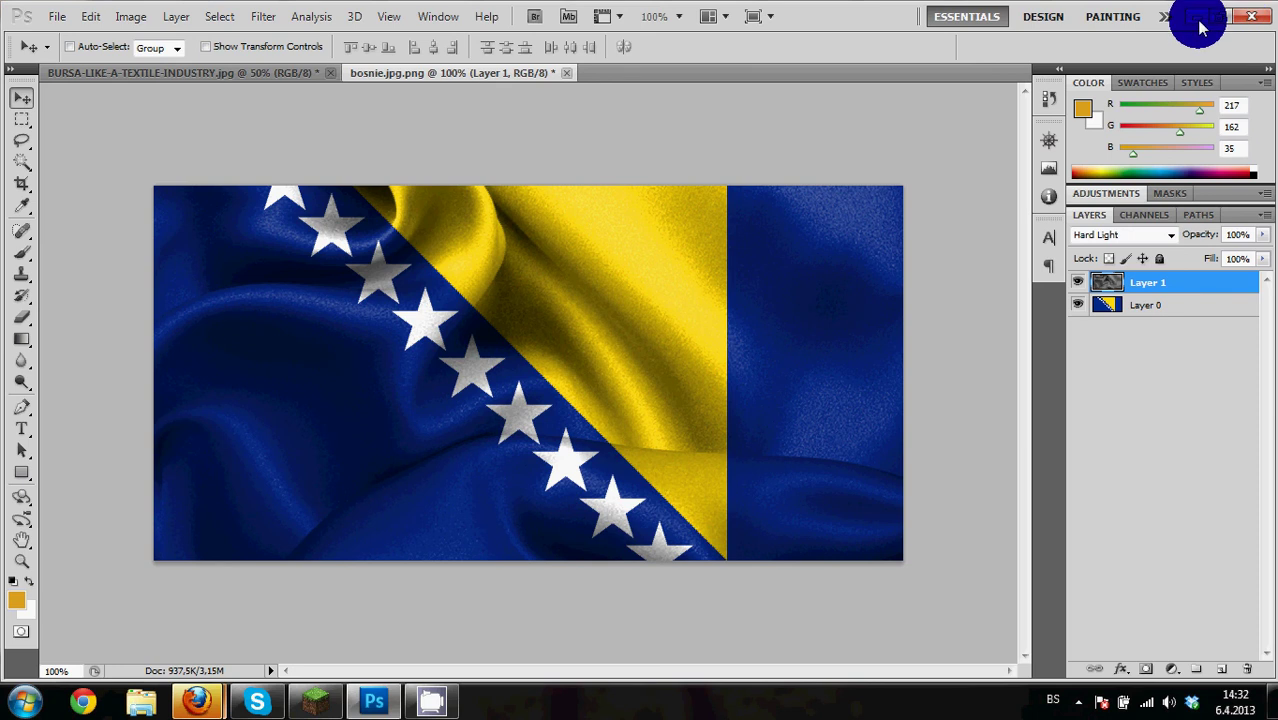
pyautogui.click(1200, 22)
# Close Firefox's Downloads window and minimize Firefox to reveal the desktop
pyautogui.click(1193, 10)
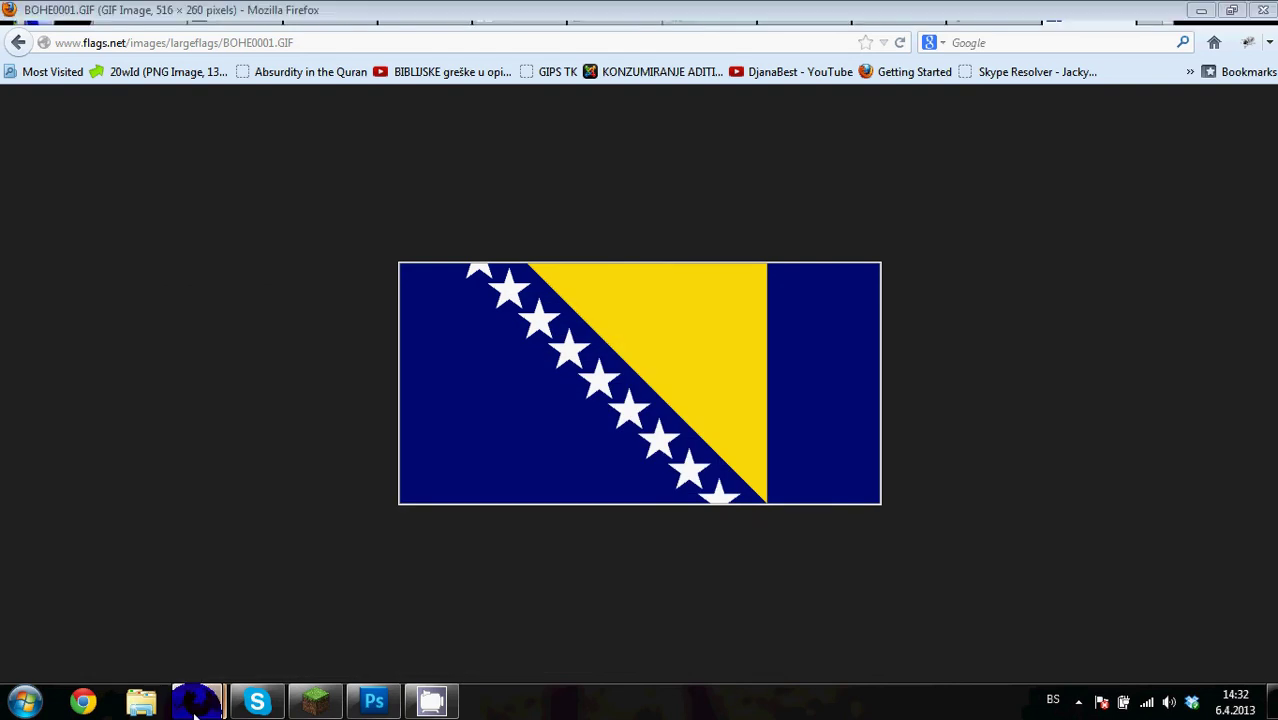
pyautogui.moveTo(196, 712)
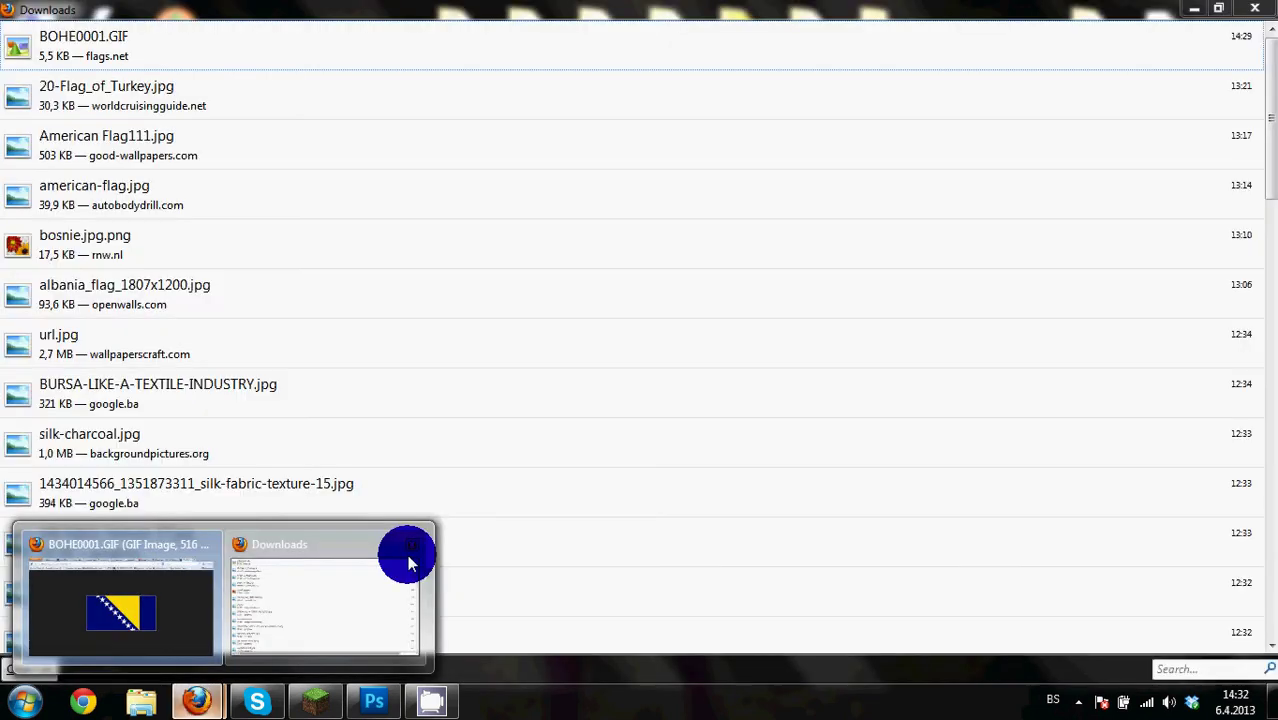
pyautogui.click(411, 545)
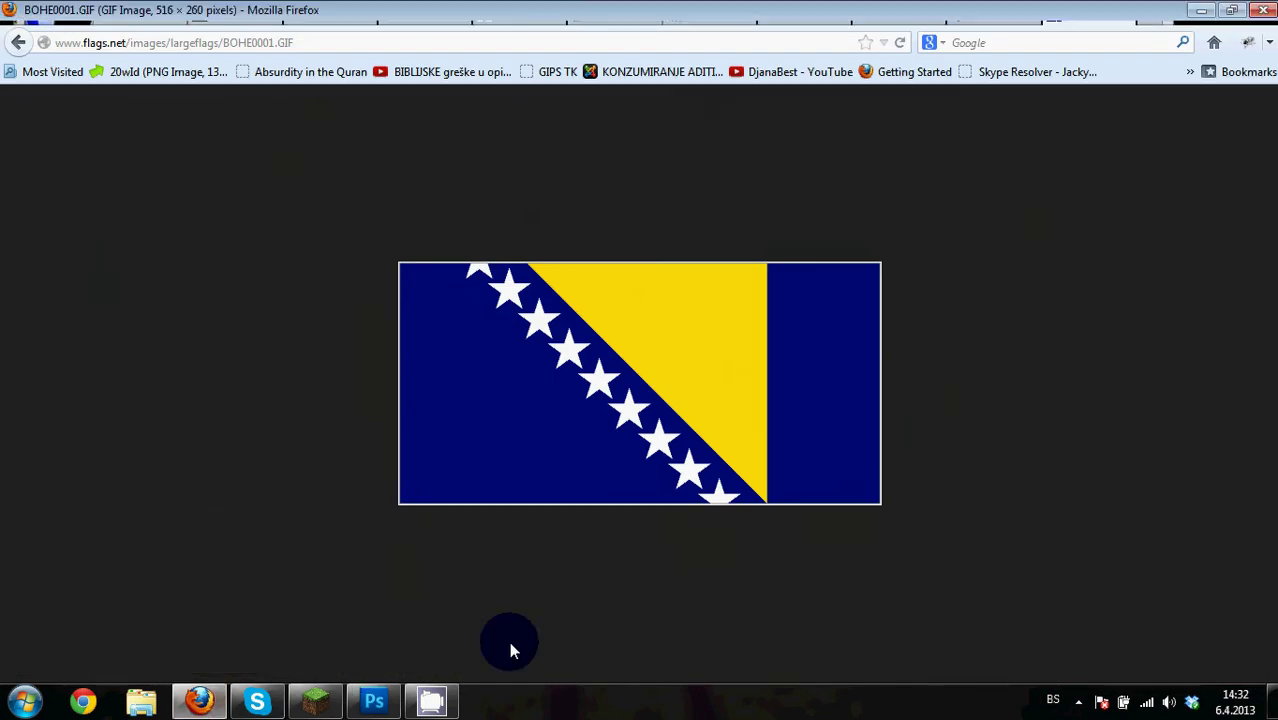
pyautogui.click(204, 704)
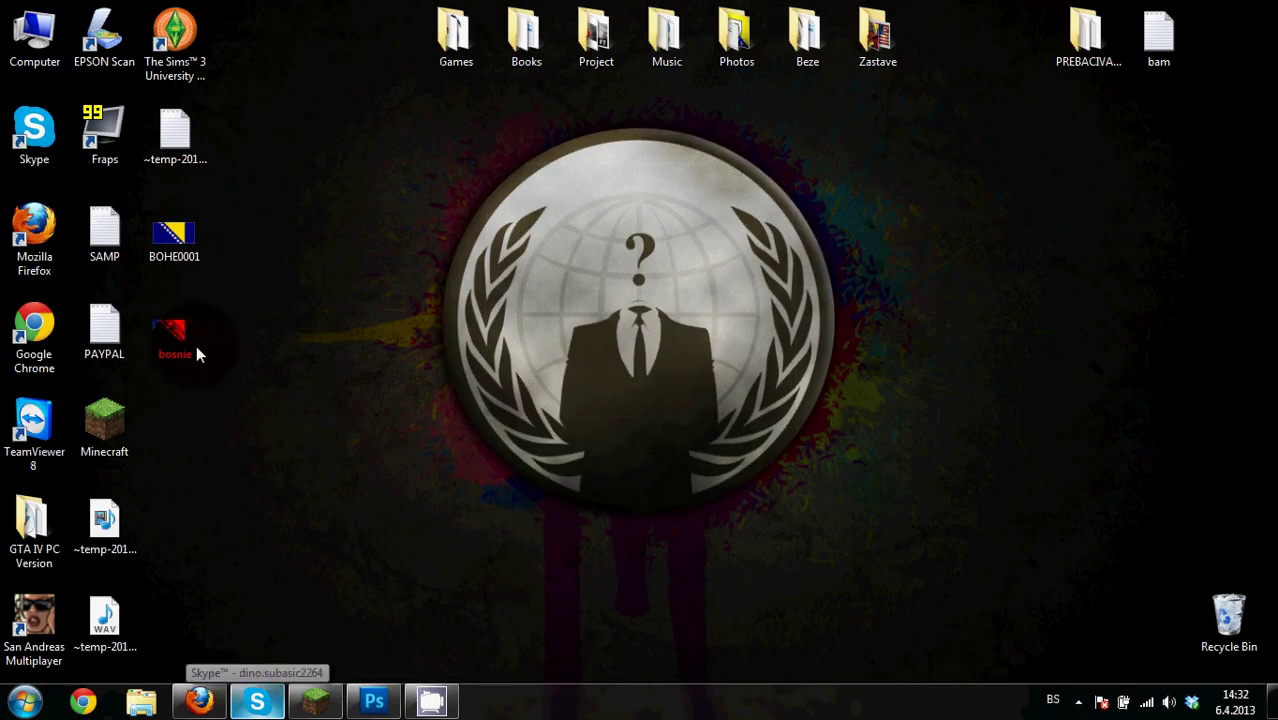
# View the saved bosnie image and shrink Photo Viewer to a smaller window
pyautogui.click(194, 343)
pyautogui.moveTo(189, 345); pyautogui.dragTo(175, 240)
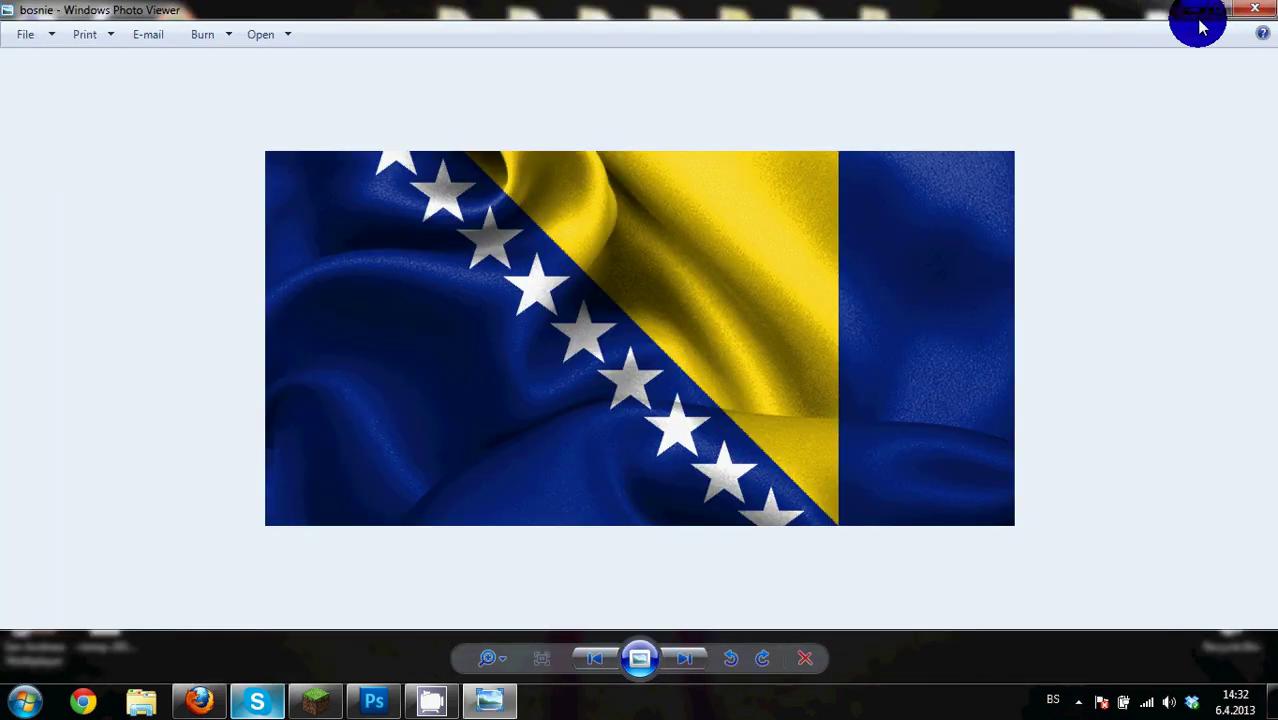
pyautogui.click(1224, 18)
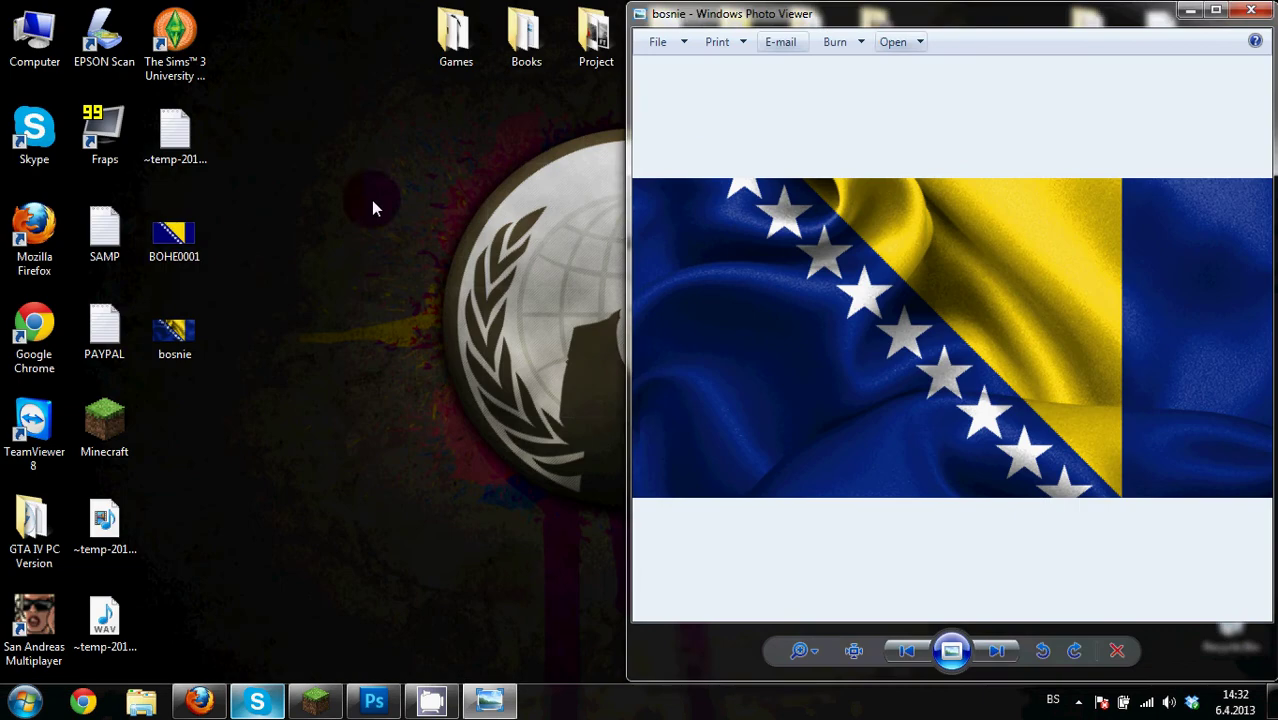
# Open the BOHE0001 flag image with Photo Gallery and return to Firefox
pyautogui.click(182, 252)
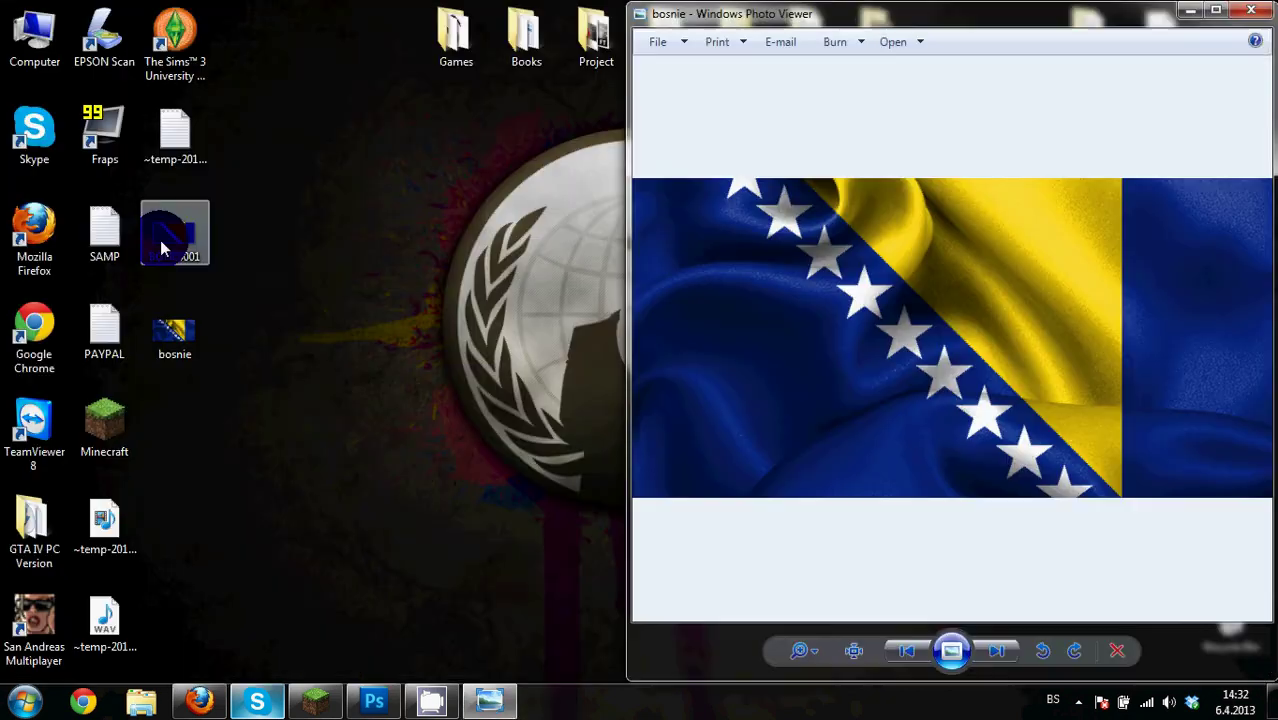
pyautogui.rightClick(160, 240)
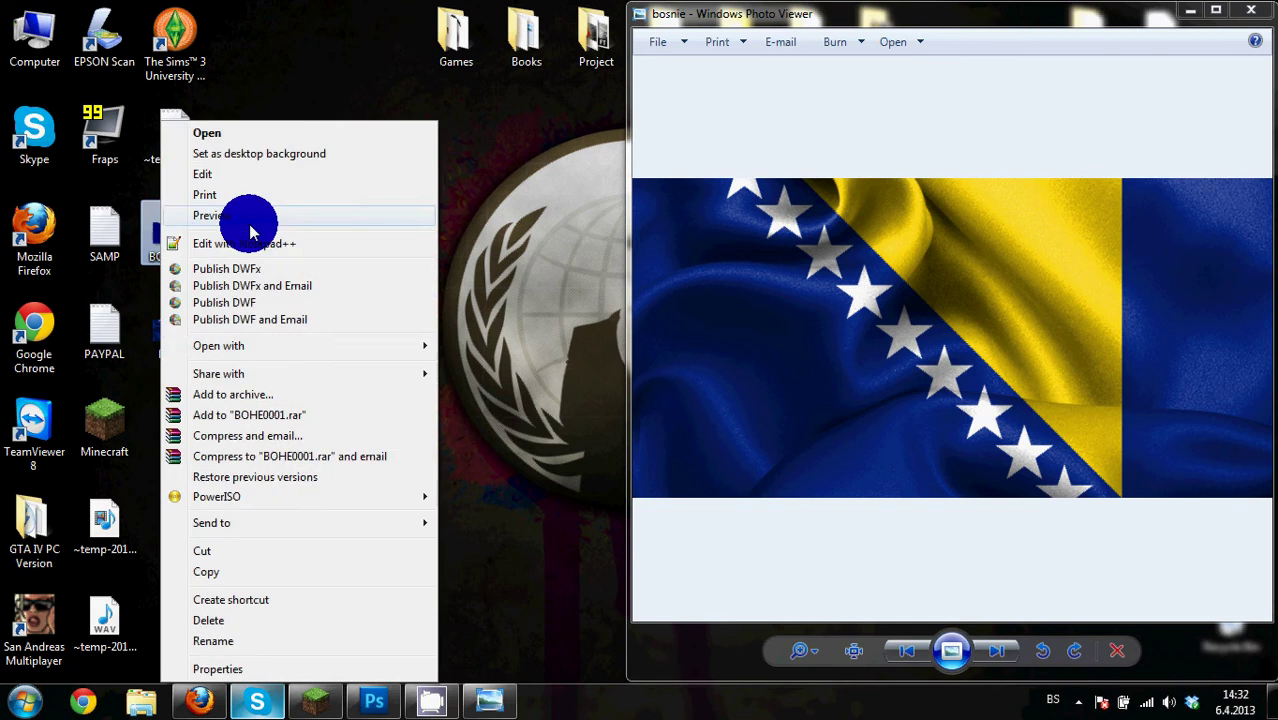
pyautogui.click(397, 358)
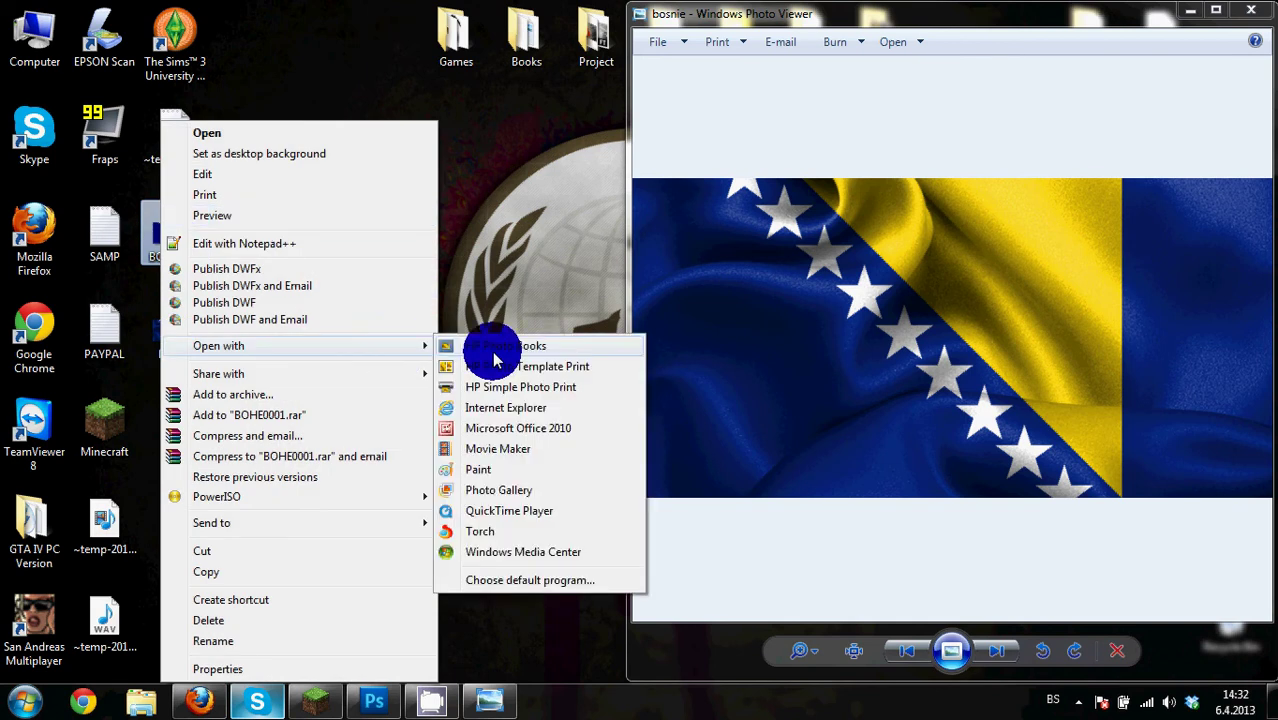
pyautogui.click(517, 491)
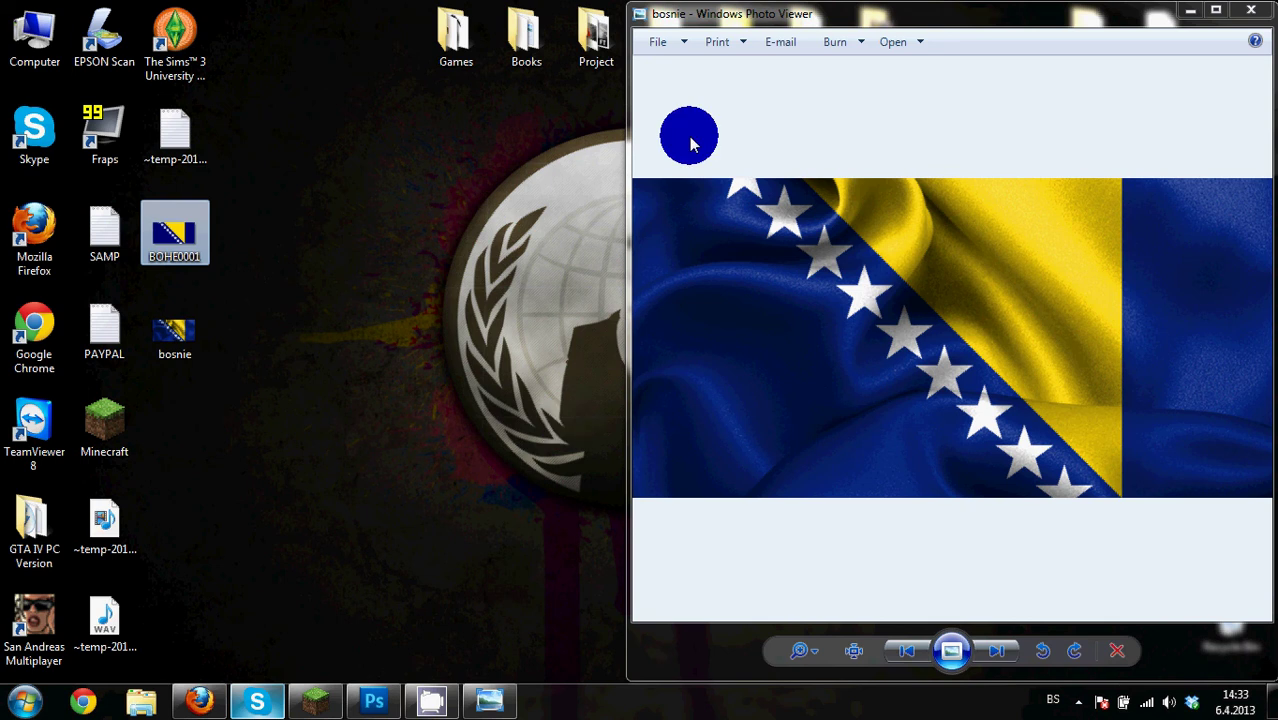
pyautogui.click(205, 697)
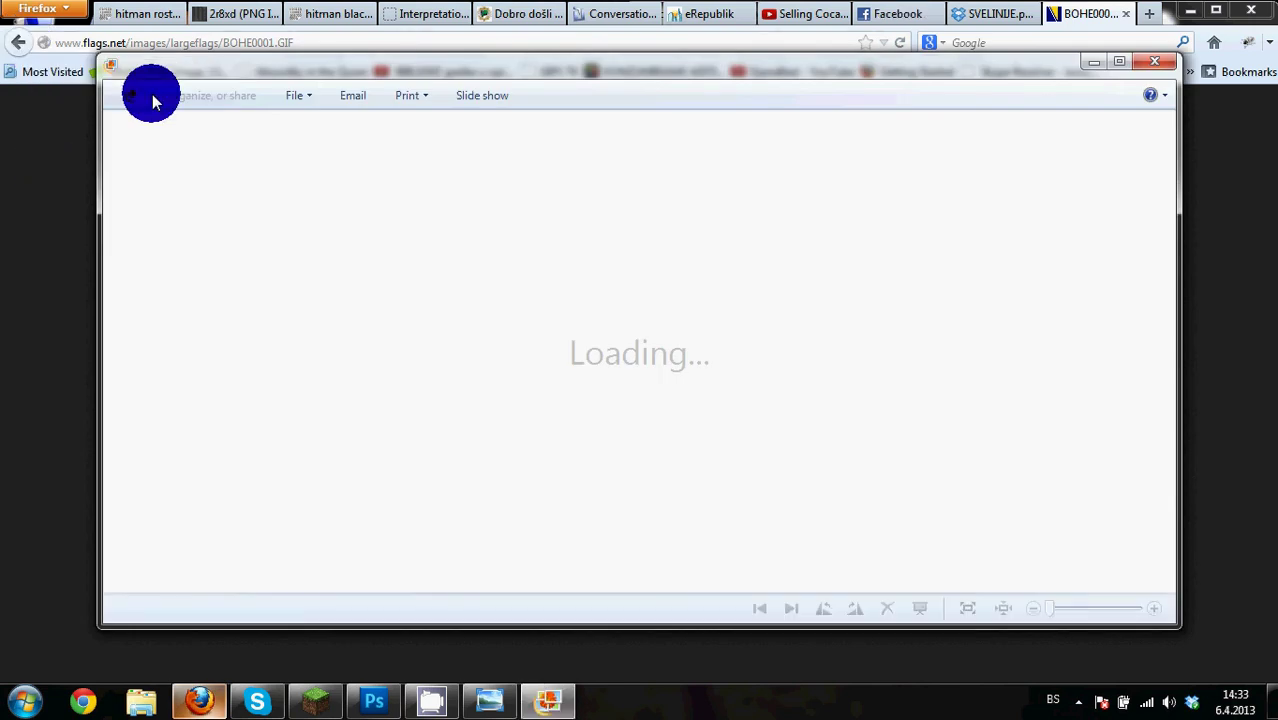
# Go back to the 'bosnia flag' Google Images results and select the query text
pyautogui.click(13, 60)
pyautogui.click(16, 50)
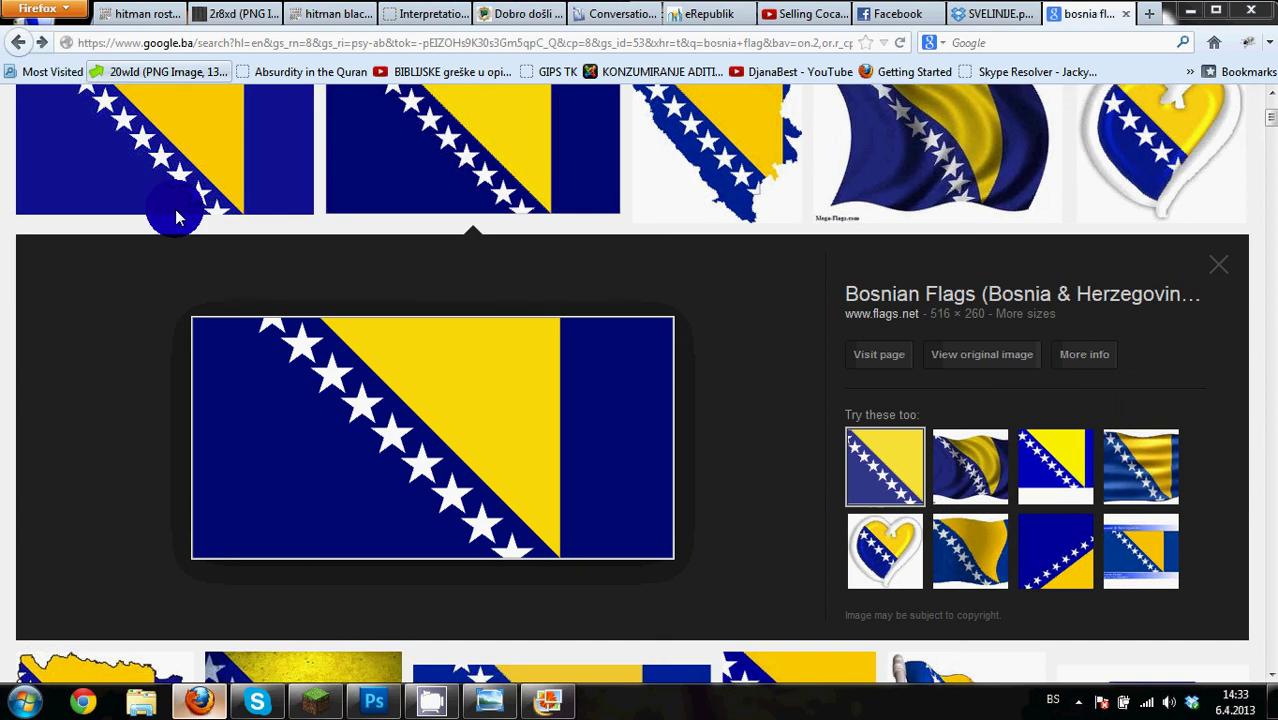
pyautogui.scroll(2, 180, 205)
pyautogui.moveTo(205, 158); pyautogui.dragTo(42, 155)
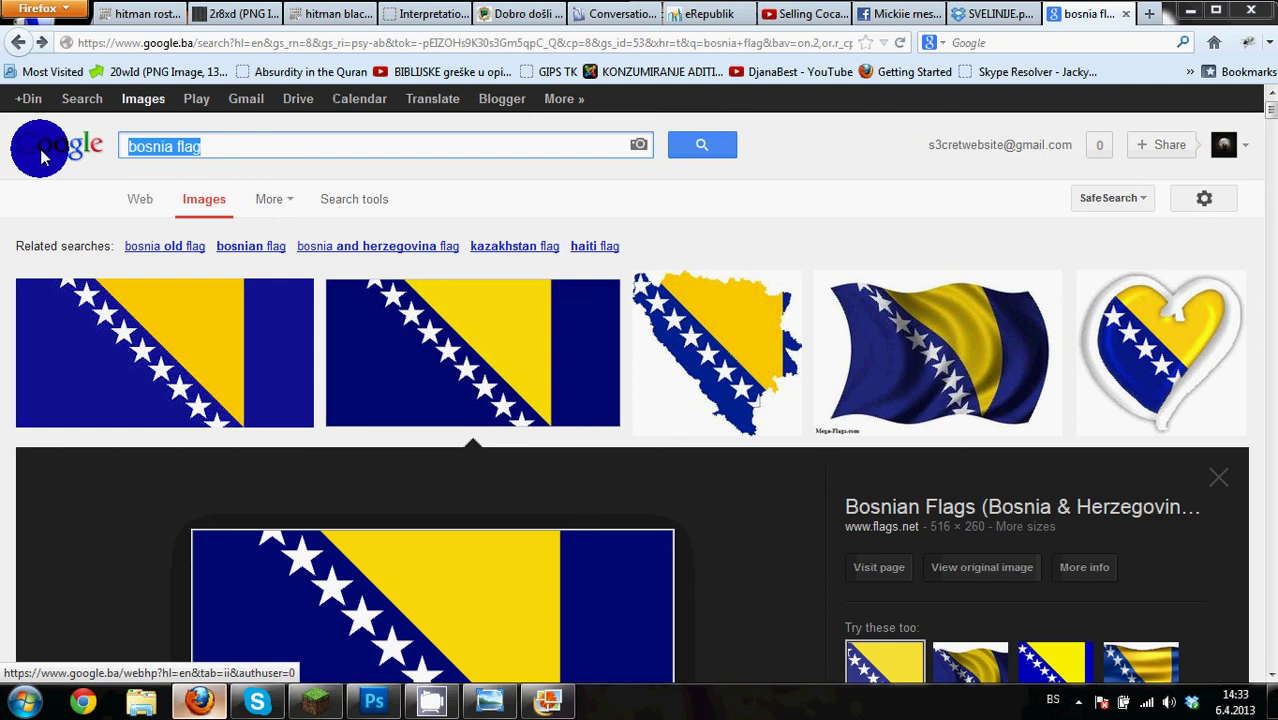
# Search images for 'hard materials', browse the results, then follow the 'soft materials' related search
pyautogui.write('hard material')
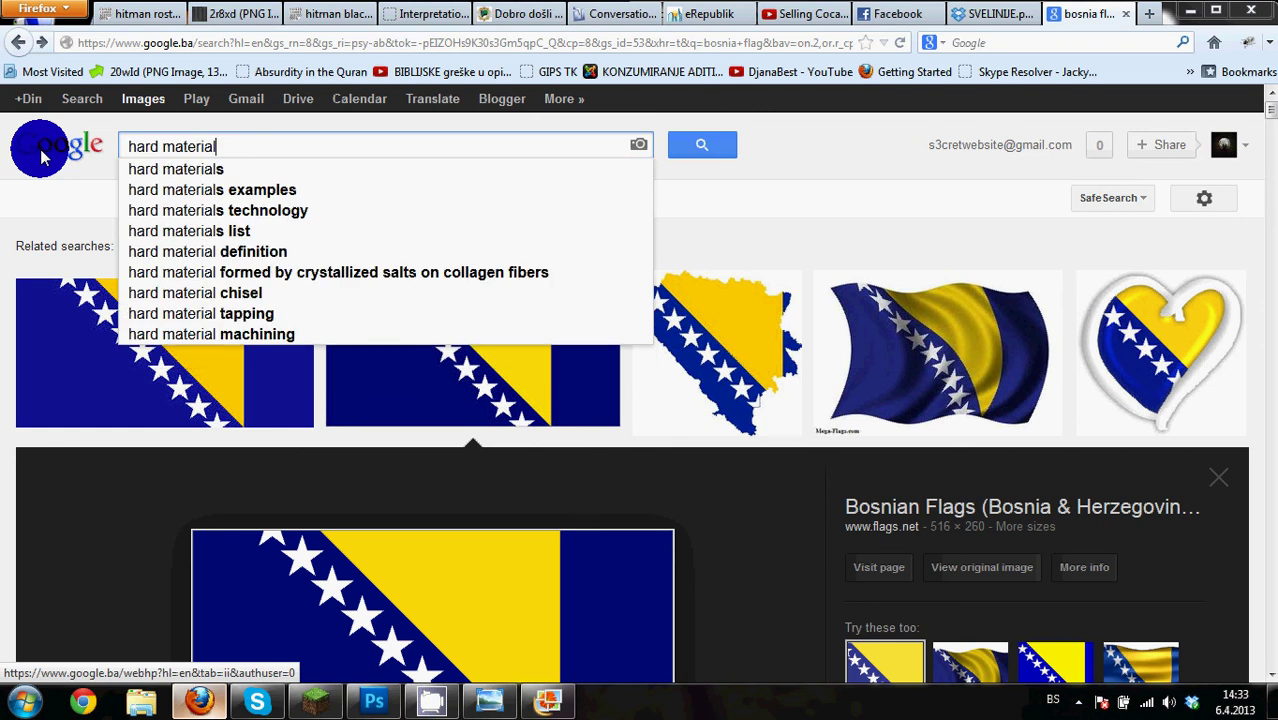
pyautogui.write('s')
pyautogui.press('Return')
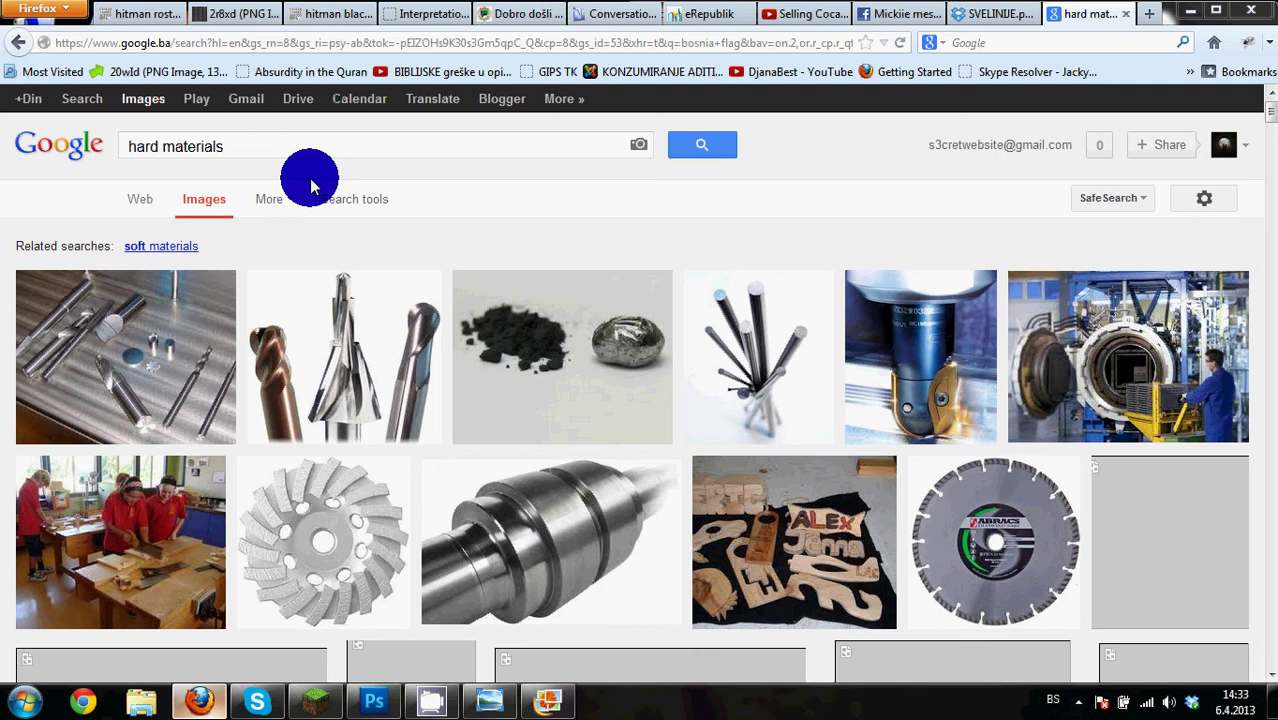
pyautogui.scroll(-4, 312, 186)
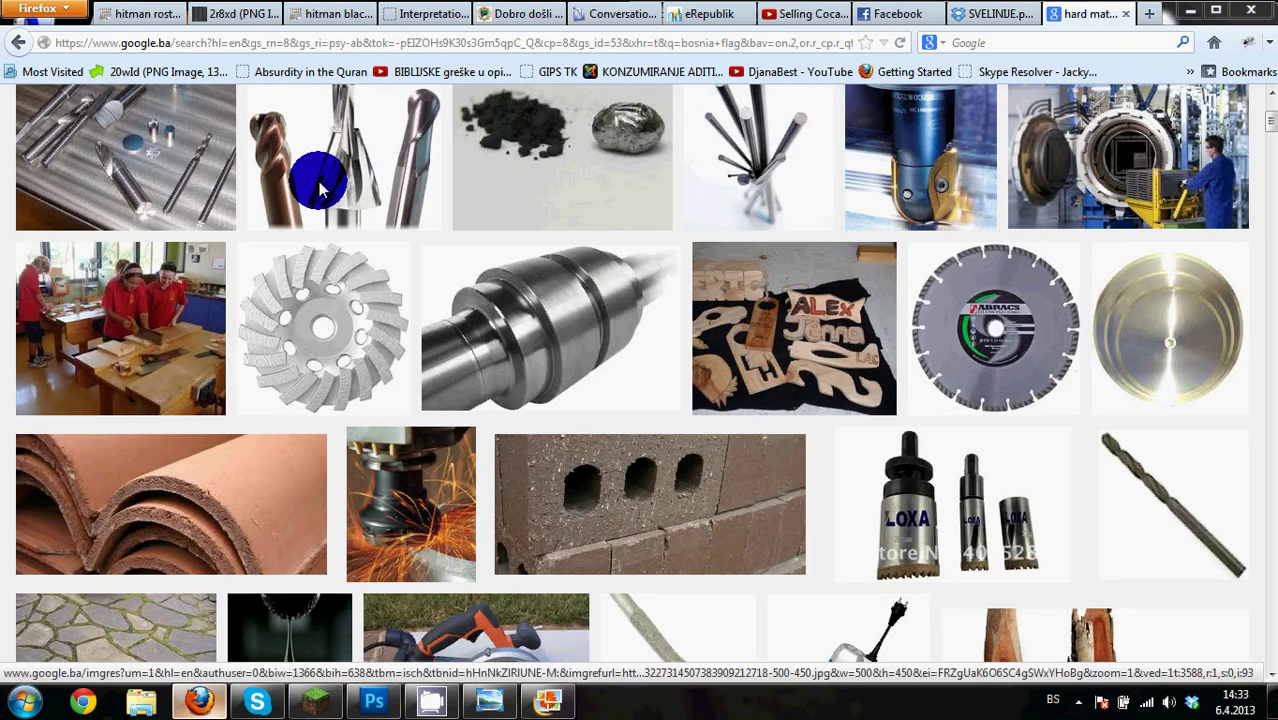
pyautogui.scroll(-5, 318, 186)
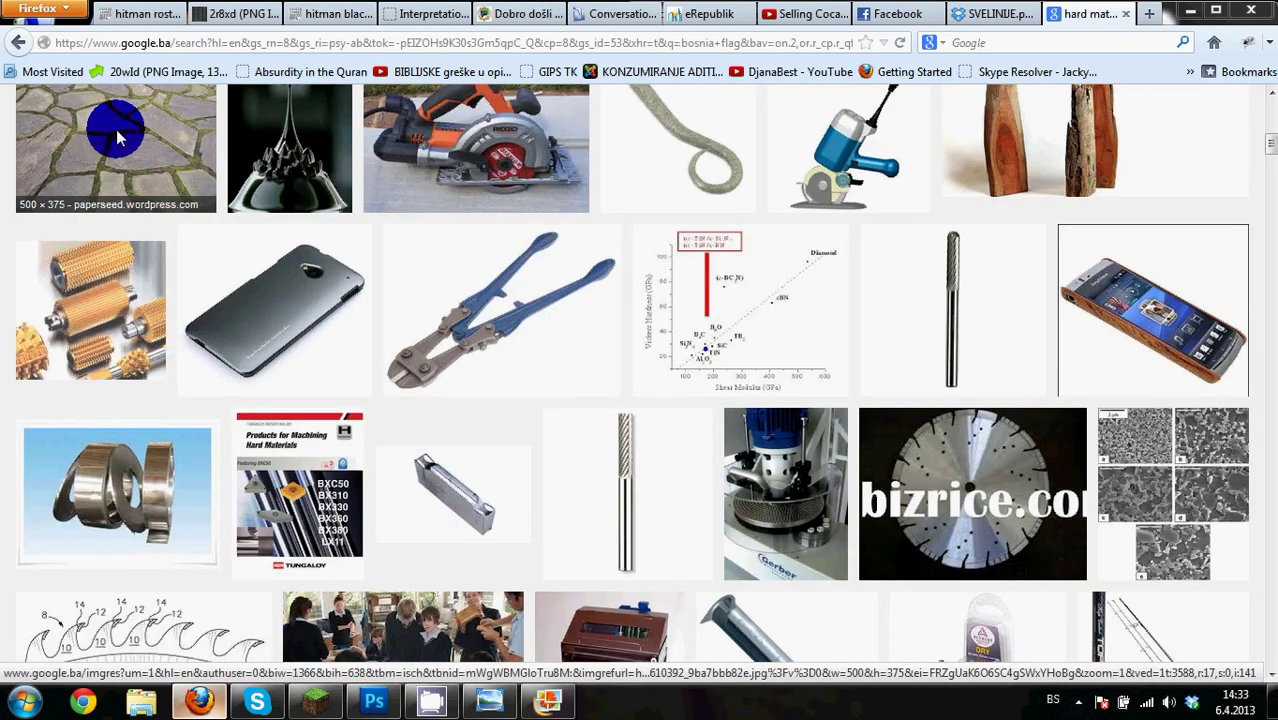
pyautogui.scroll(-5, 423, 262)
pyautogui.scroll(15, 627, 308)
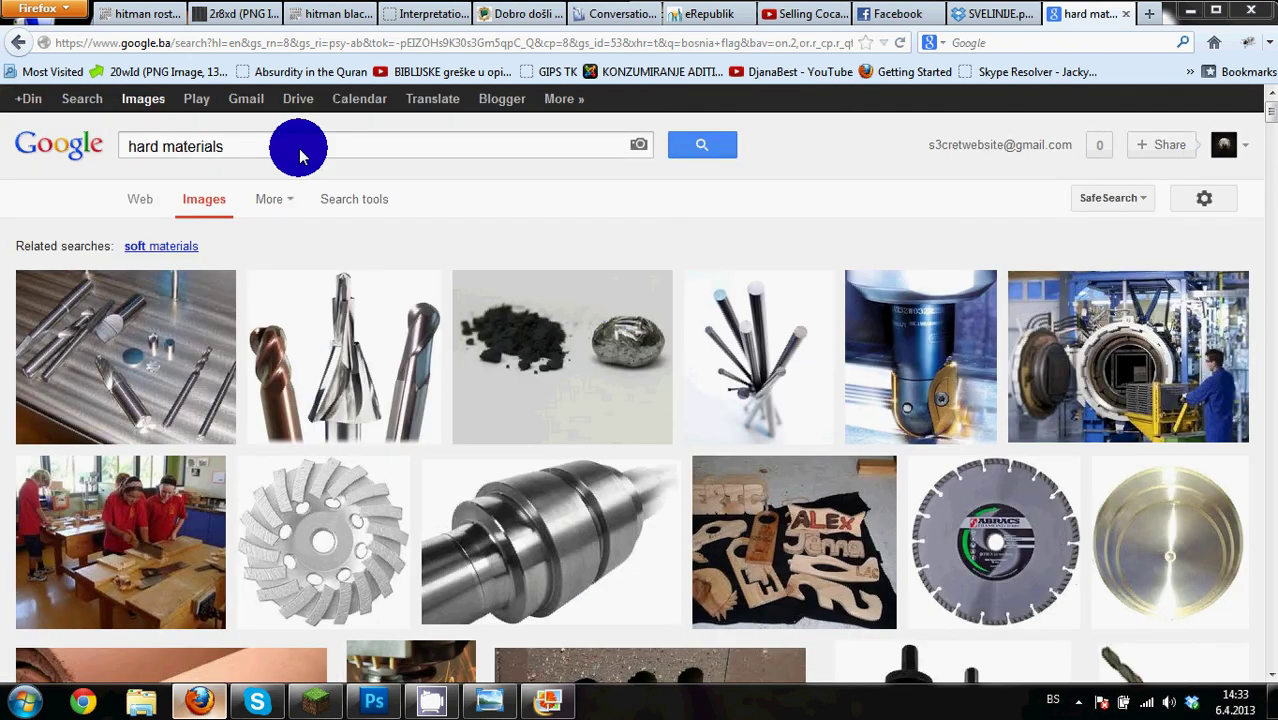
pyautogui.click(298, 153)
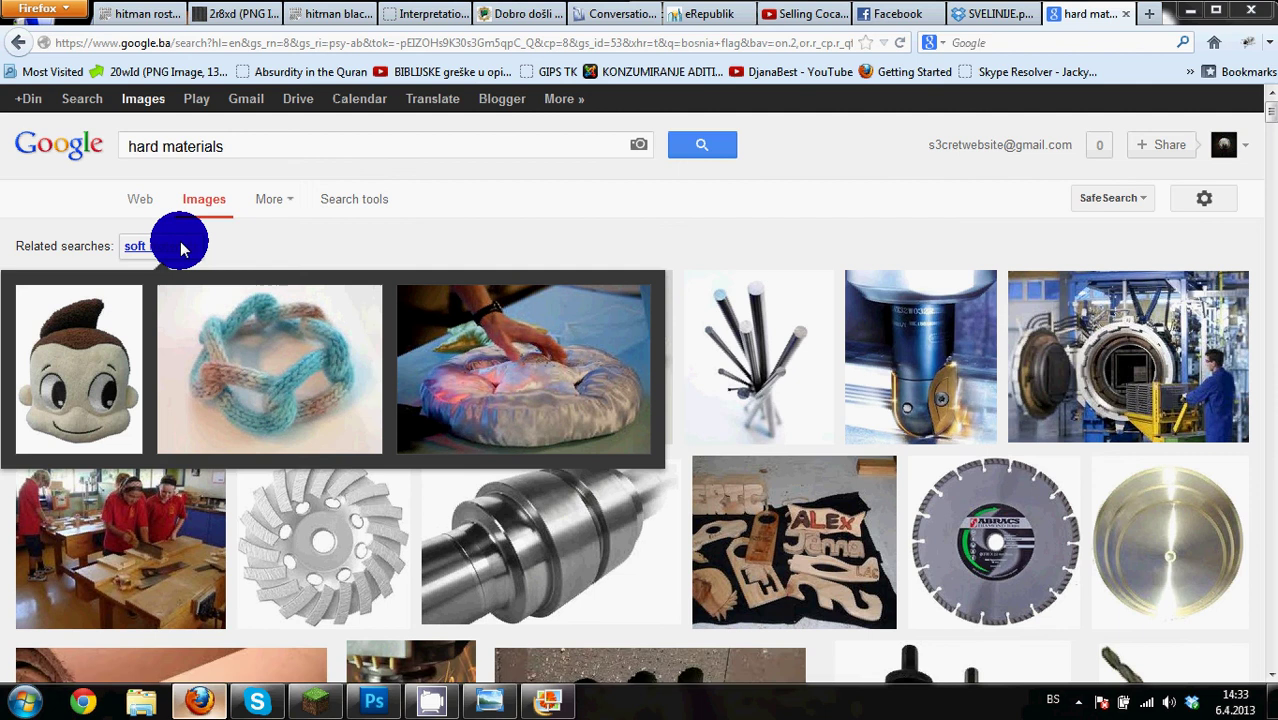
pyautogui.click(178, 246)
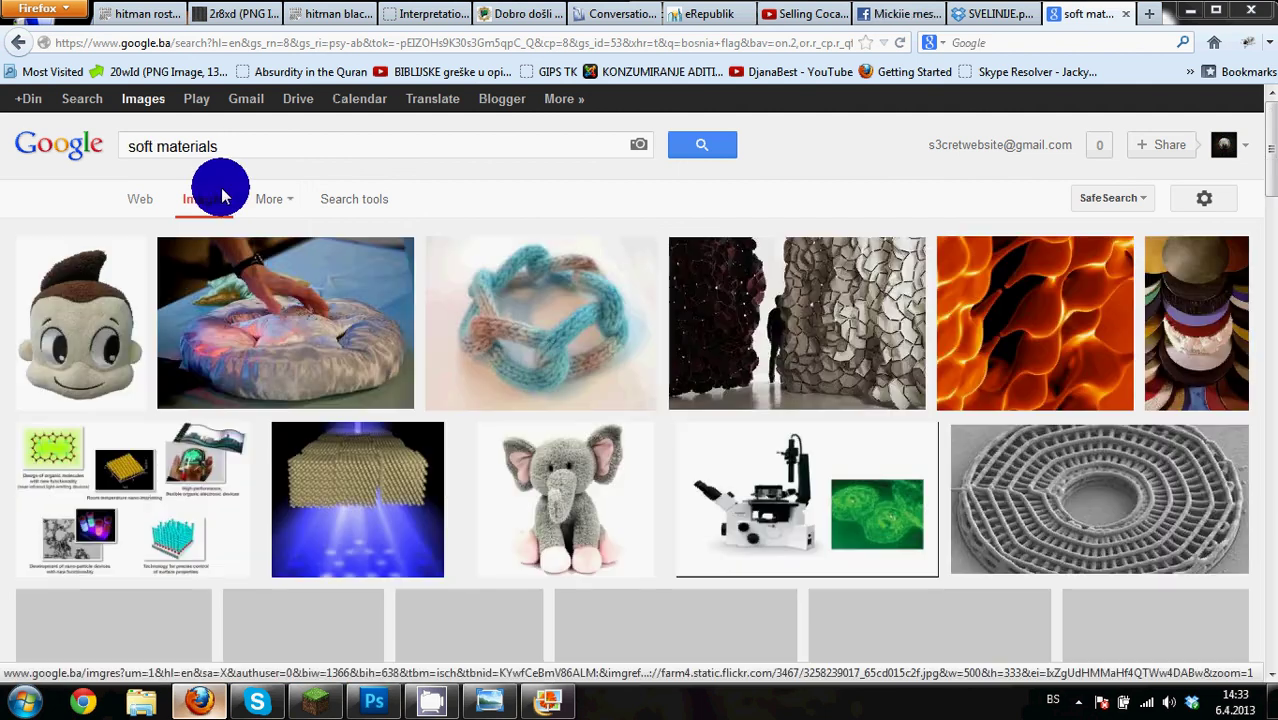
# Search 'silk maternity dress' from the suggestions, then trim the query to 'silk maternity'
pyautogui.tripleClick(128, 151)
pyautogui.write('sil')
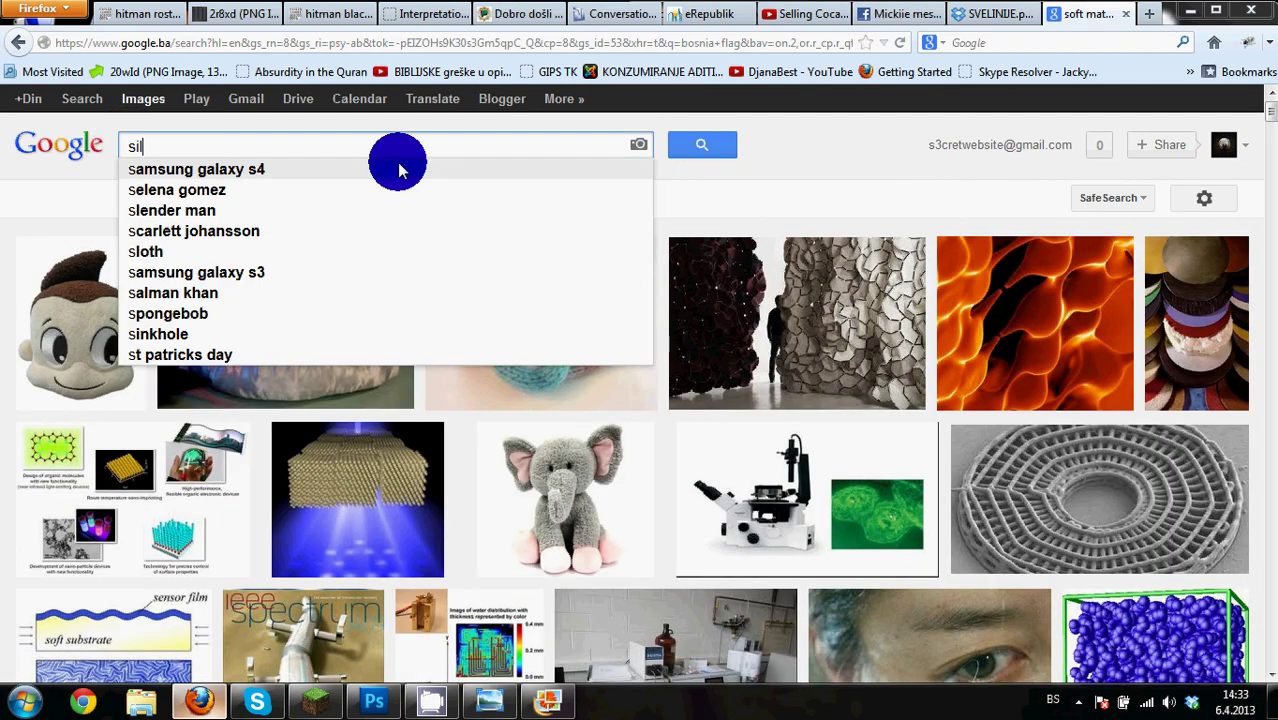
pyautogui.write('k mate')
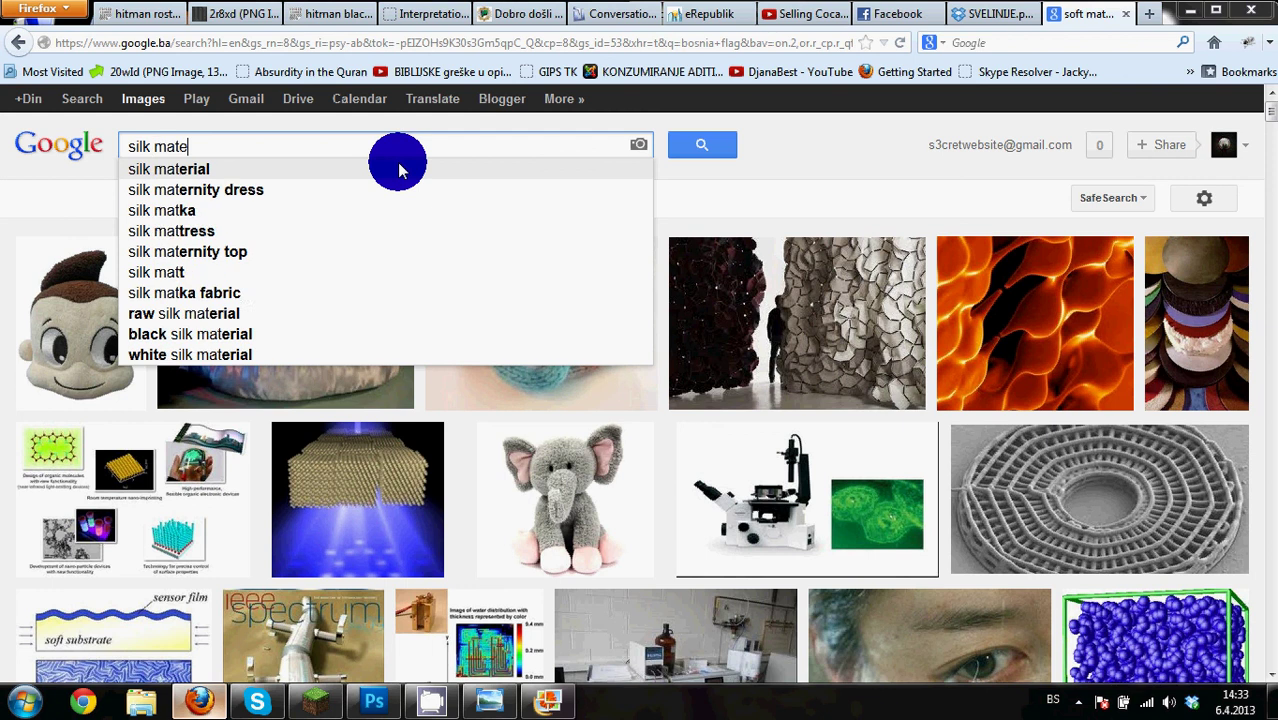
pyautogui.press('Down')
pyautogui.press('Down')
pyautogui.press('Return')
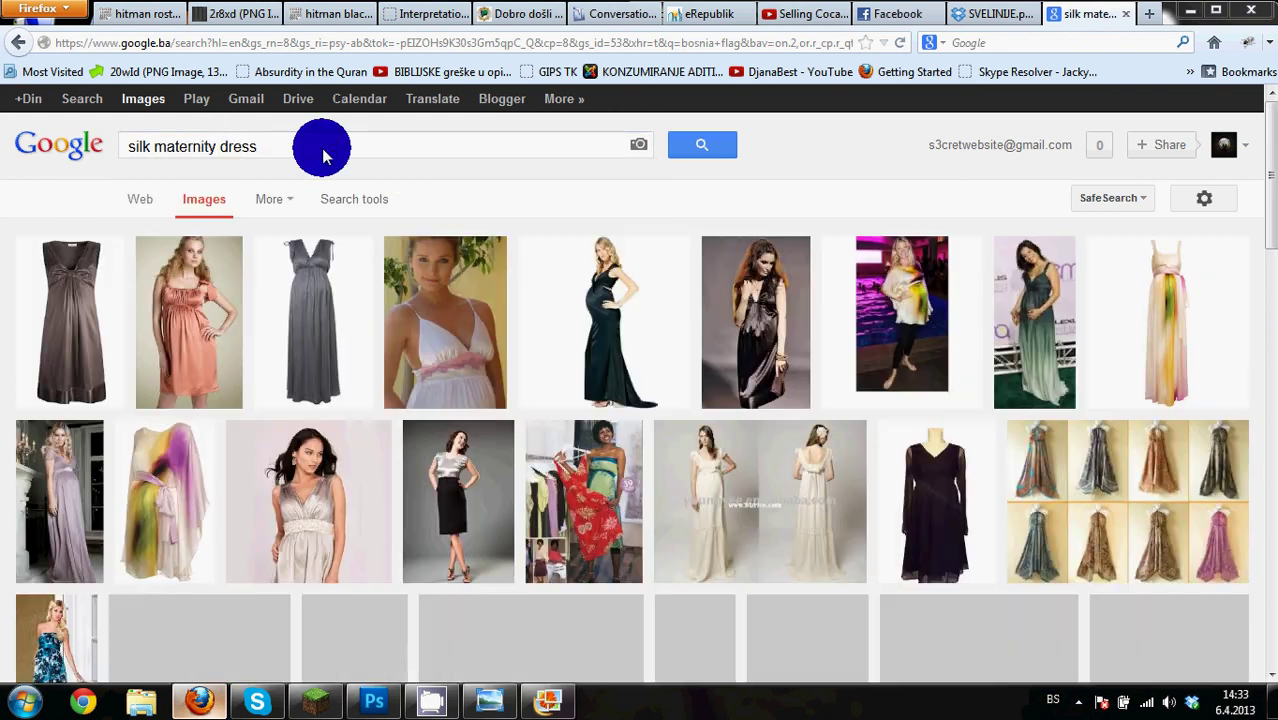
pyautogui.doubleClick(320, 155)
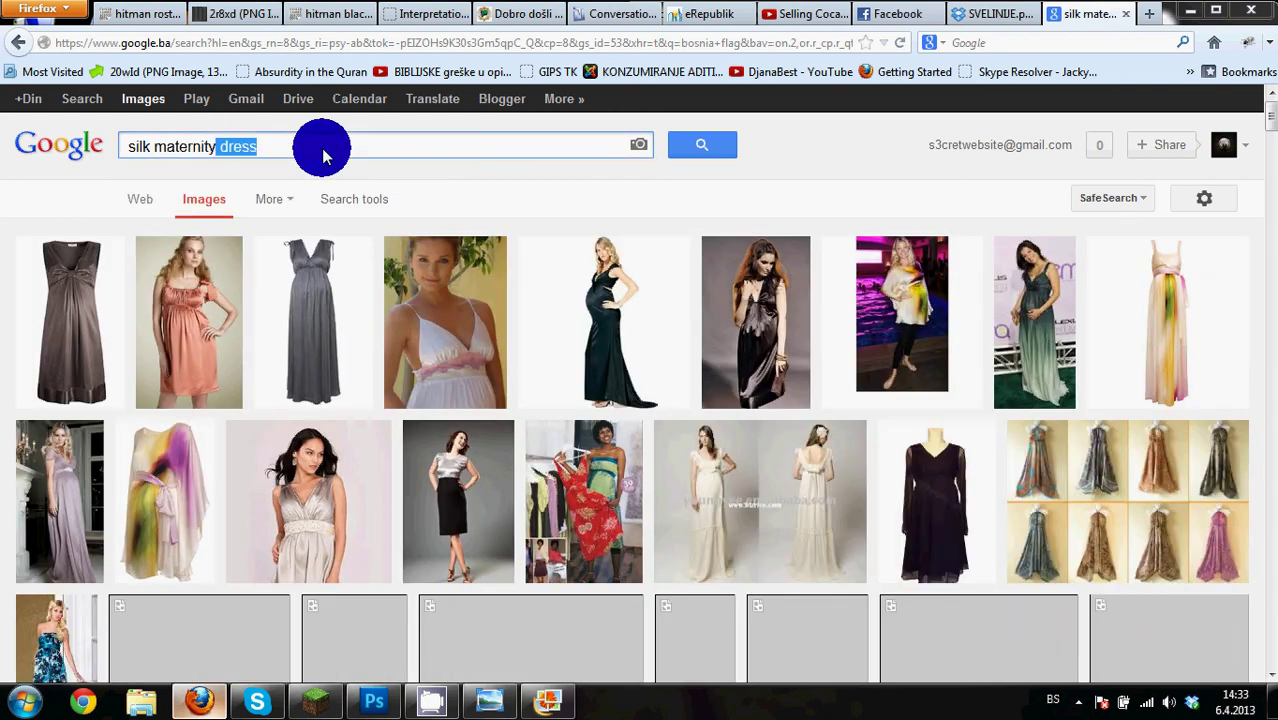
pyautogui.press('BackSpace')
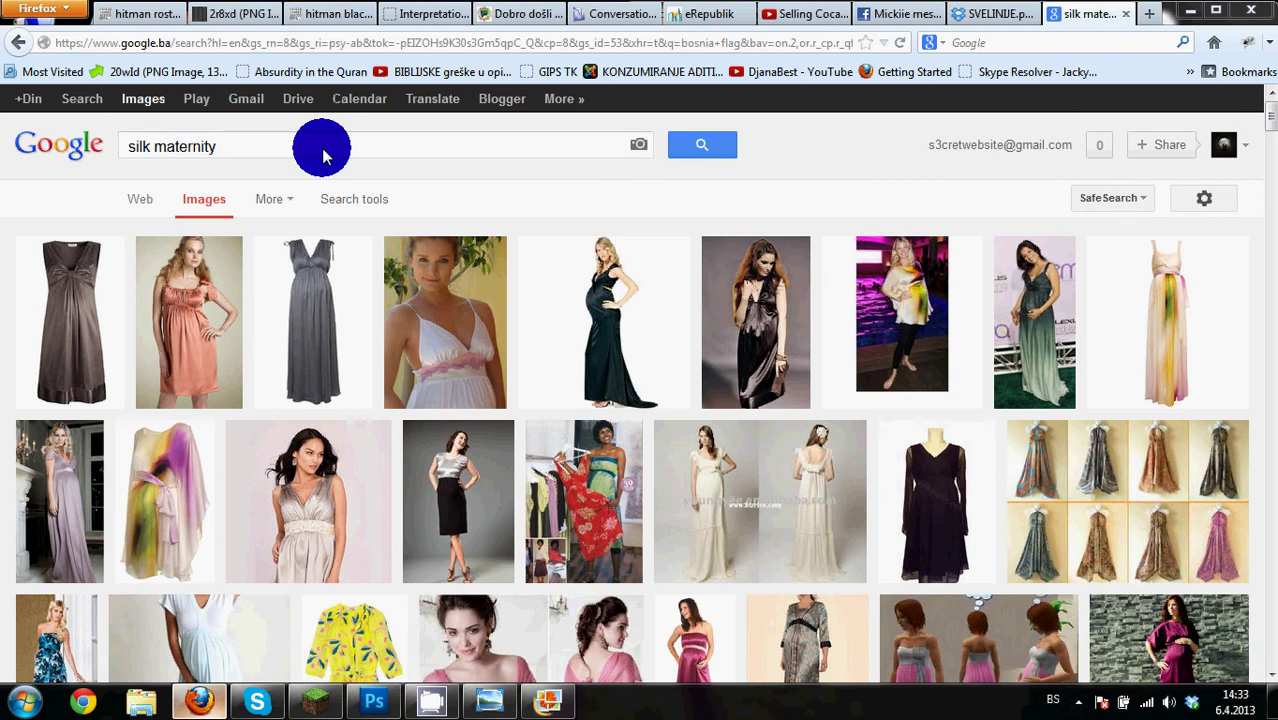
pyautogui.press('Return')
# Replace 'maternity' with 'material' and run the 'silk material' image search
pyautogui.doubleClick(157, 149)
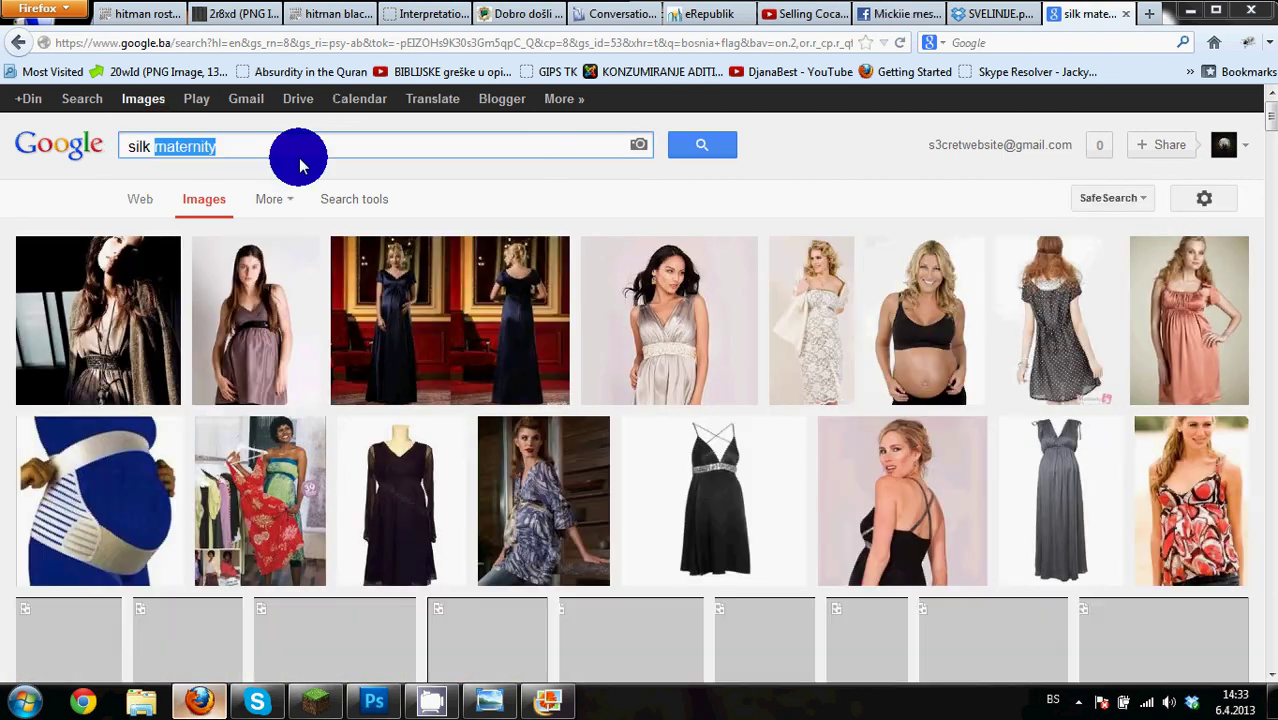
pyautogui.write('material')
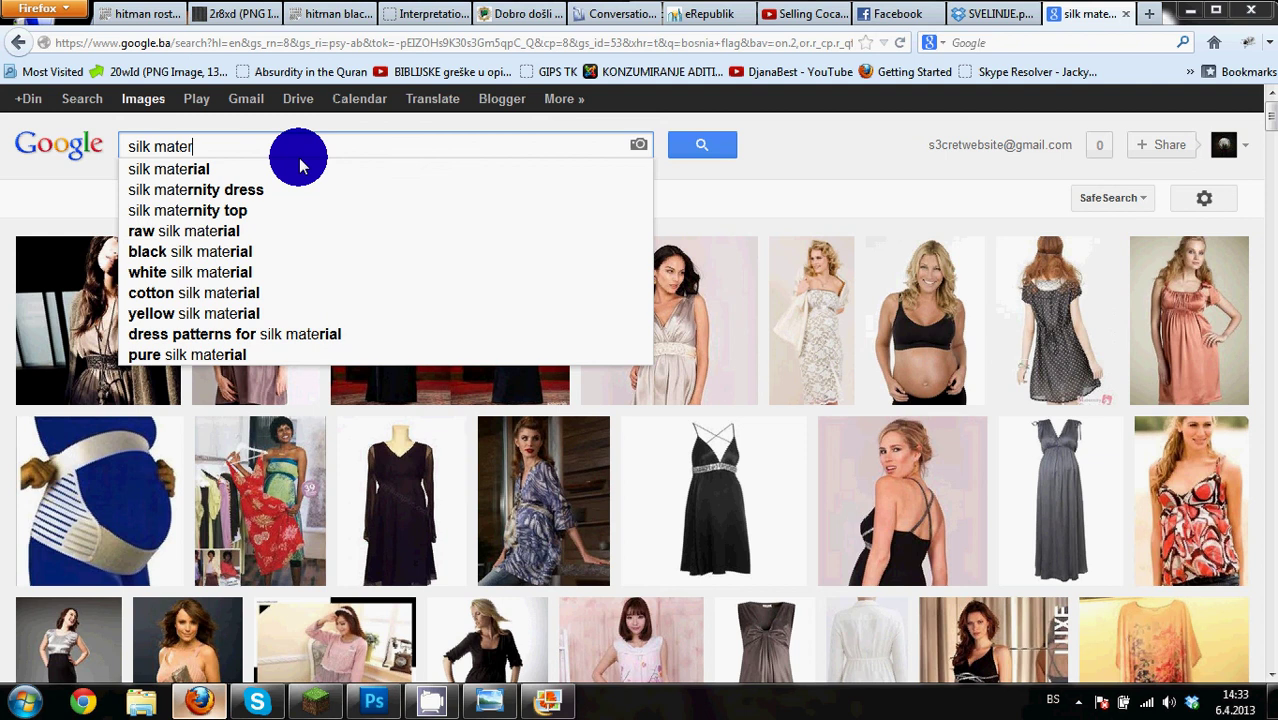
pyautogui.press('Return')
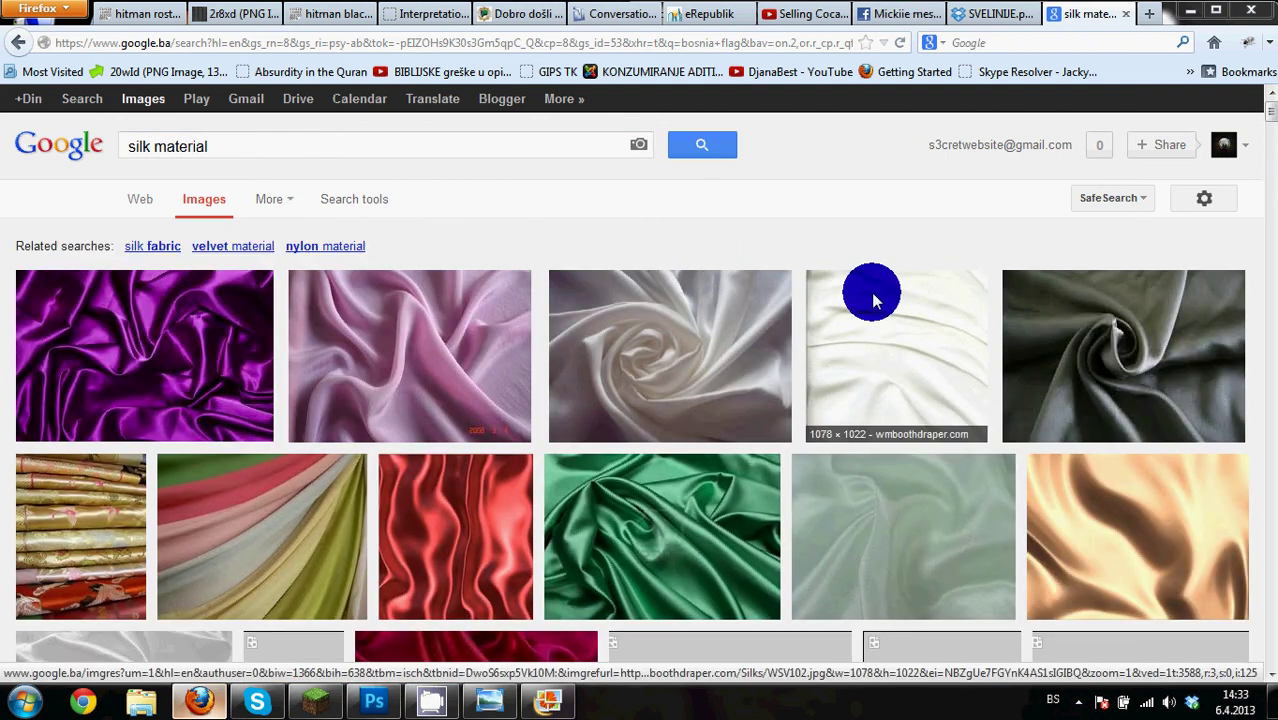
pyautogui.scroll(-1, 251, 325)
pyautogui.scroll(-2, 251, 325)
pyautogui.scroll(-3, 775, 311)
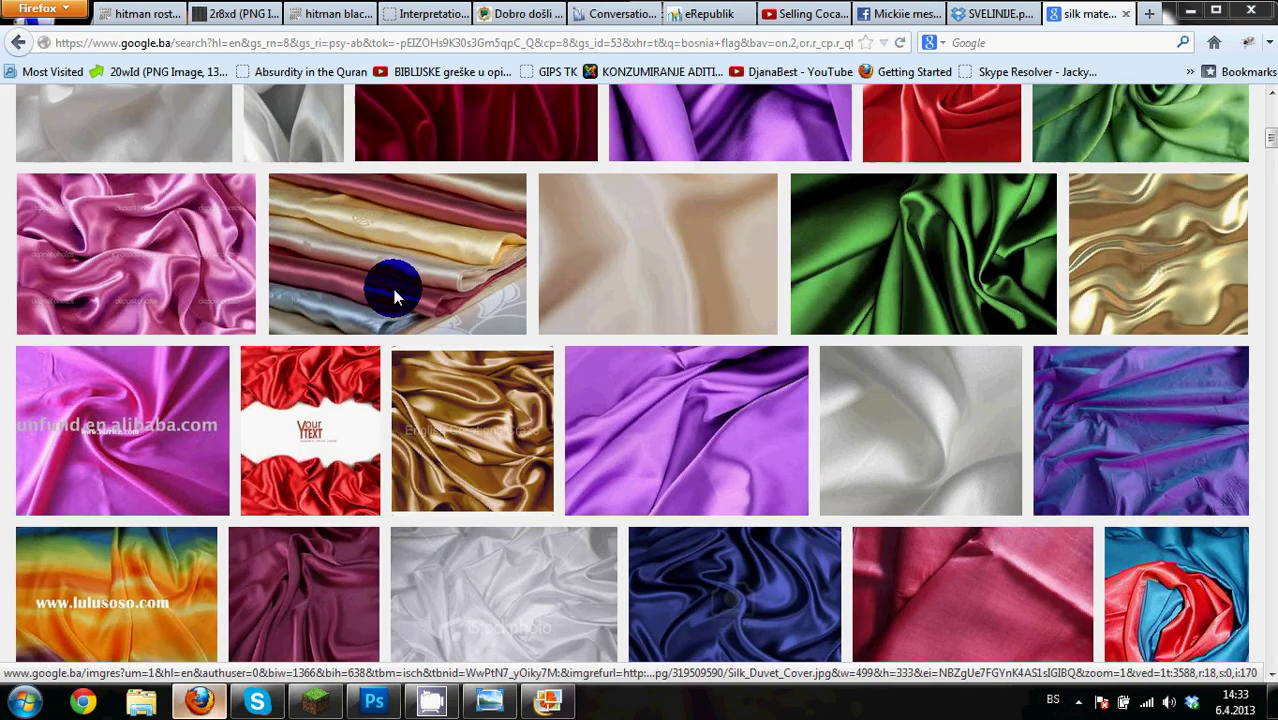
pyautogui.scroll(-3, 782, 314)
pyautogui.scroll(-3, 782, 314)
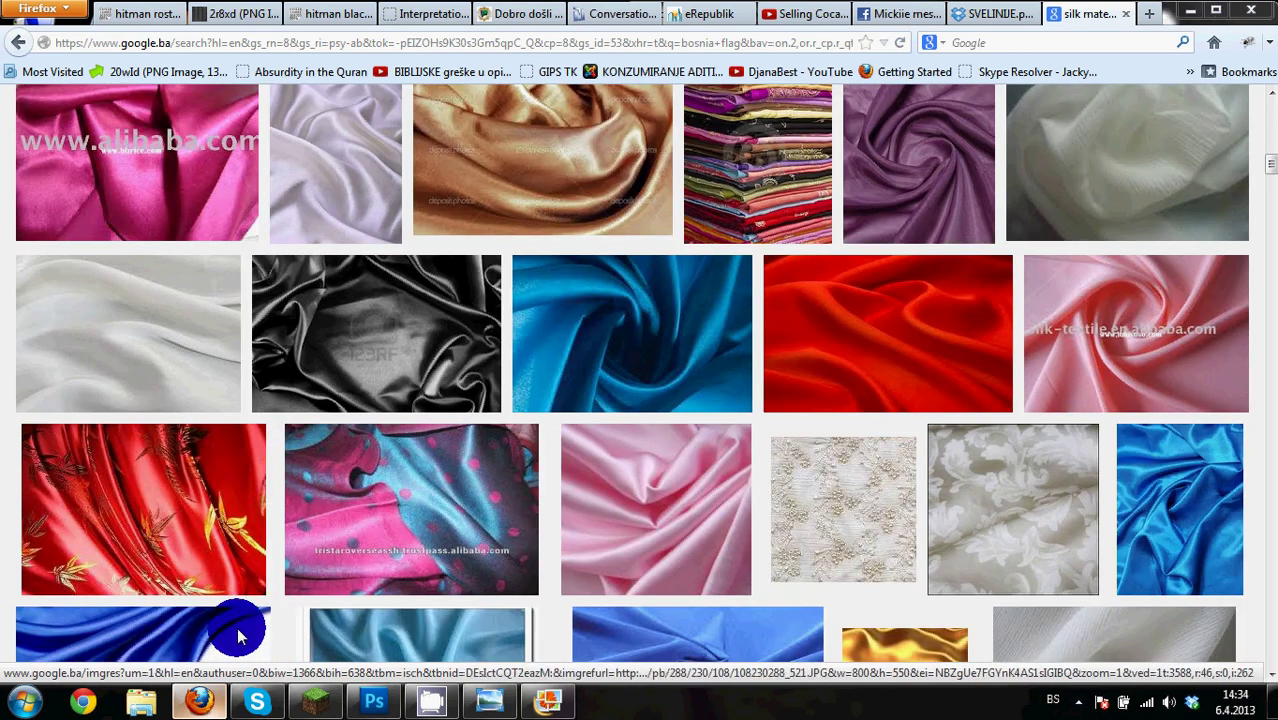
pyautogui.rightClick(438, 702)
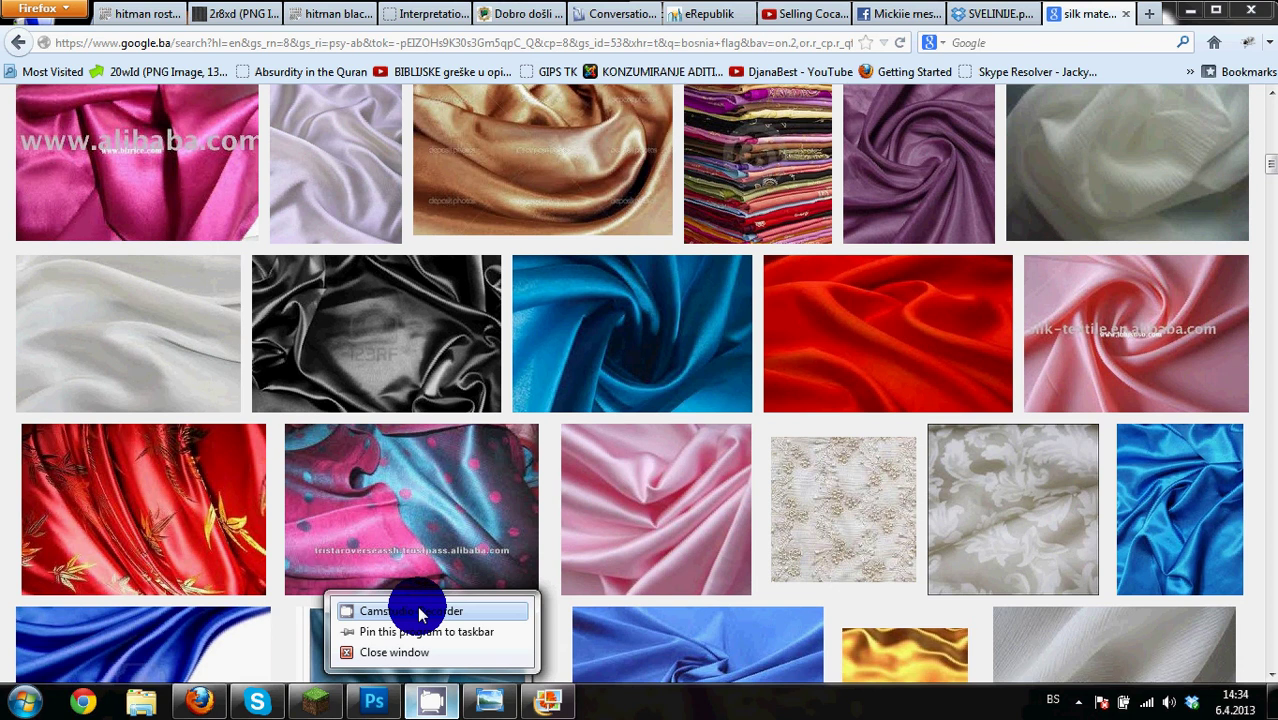